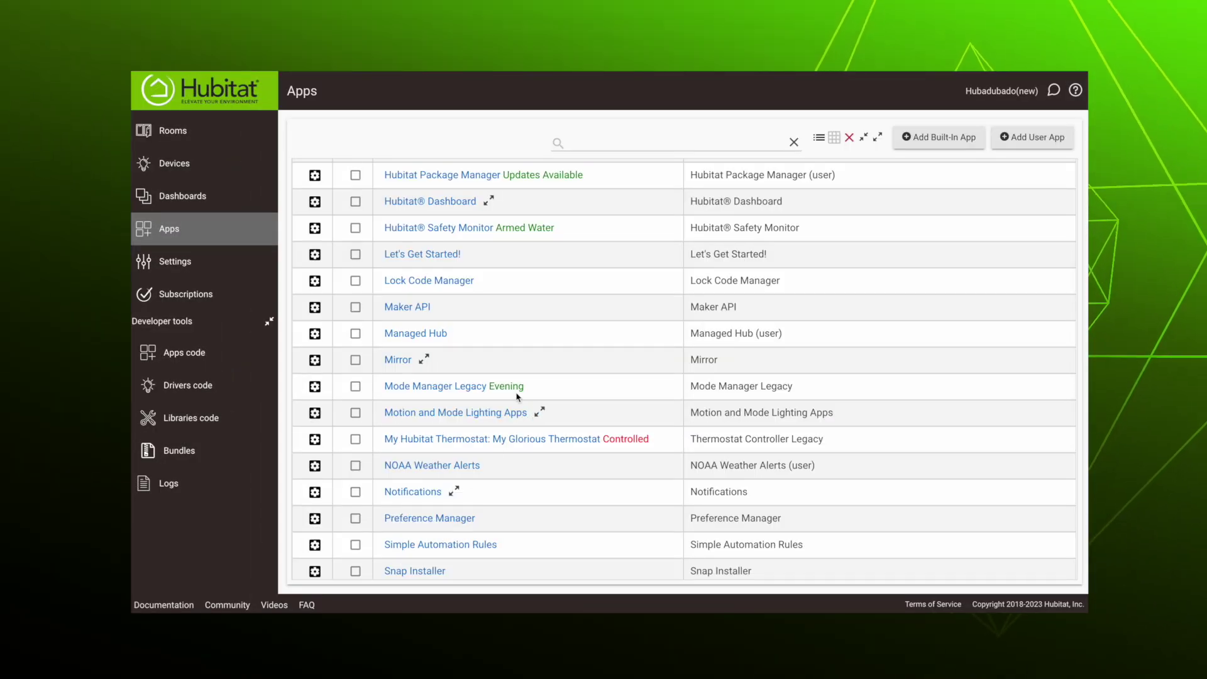
Step: Scroll up to show the Apps page listing Basic Rules, Hub Manager and Maker API
{"action": "scroll", "coordinate": [511, 403], "scroll_direction": "up", "scroll_amount": 3}
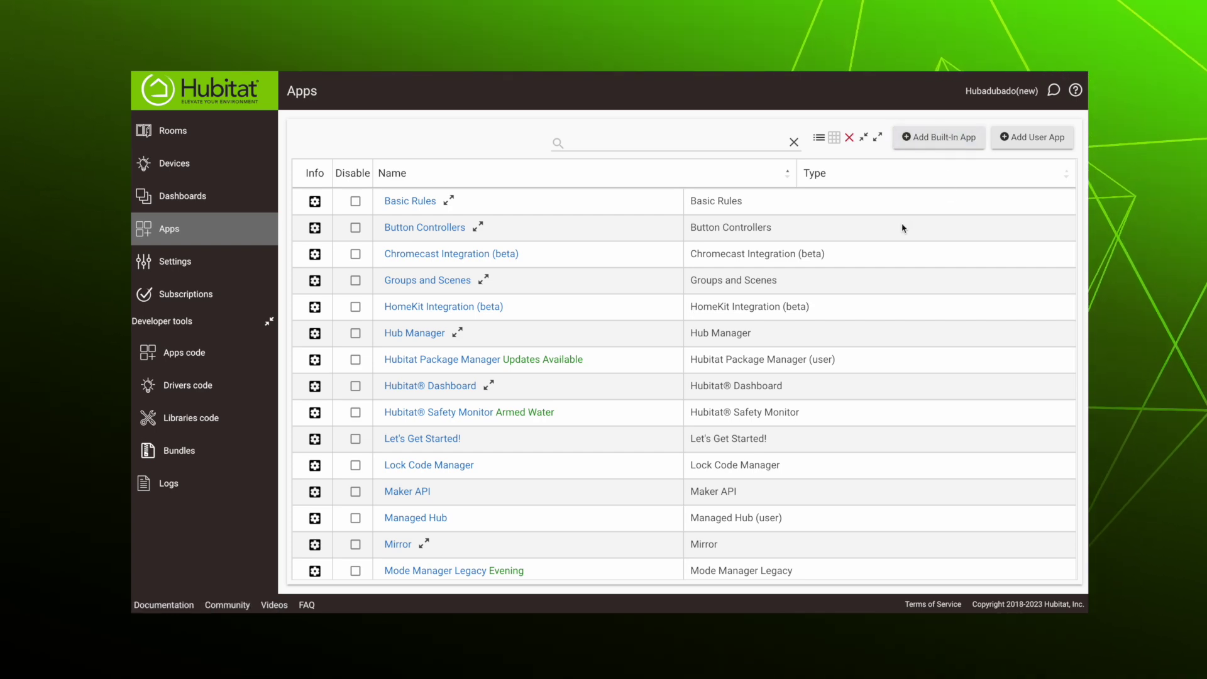
Step: Add the Rule Machine built-in app and create a rule named 'Living Room Motion Lights'
{"action": "left_click", "coordinate": [931, 136]}
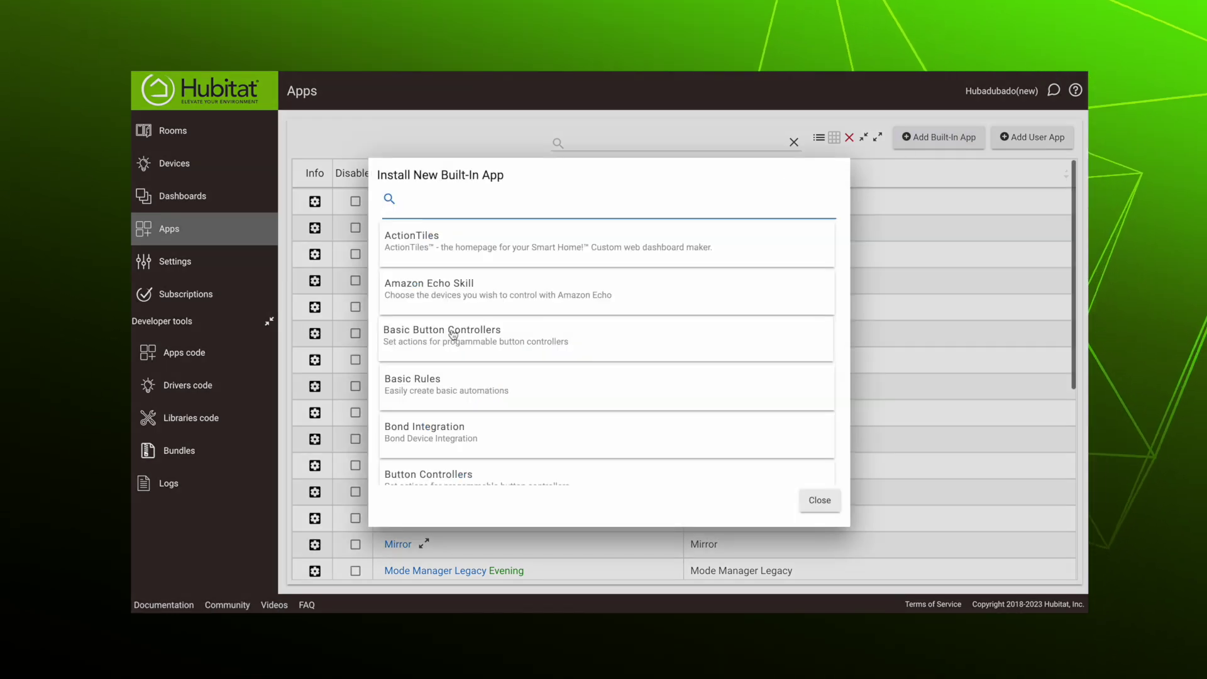
{"action": "scroll", "coordinate": [454, 343], "scroll_direction": "down", "scroll_amount": 3}
{"action": "scroll", "coordinate": [454, 342], "scroll_direction": "down", "scroll_amount": 18}
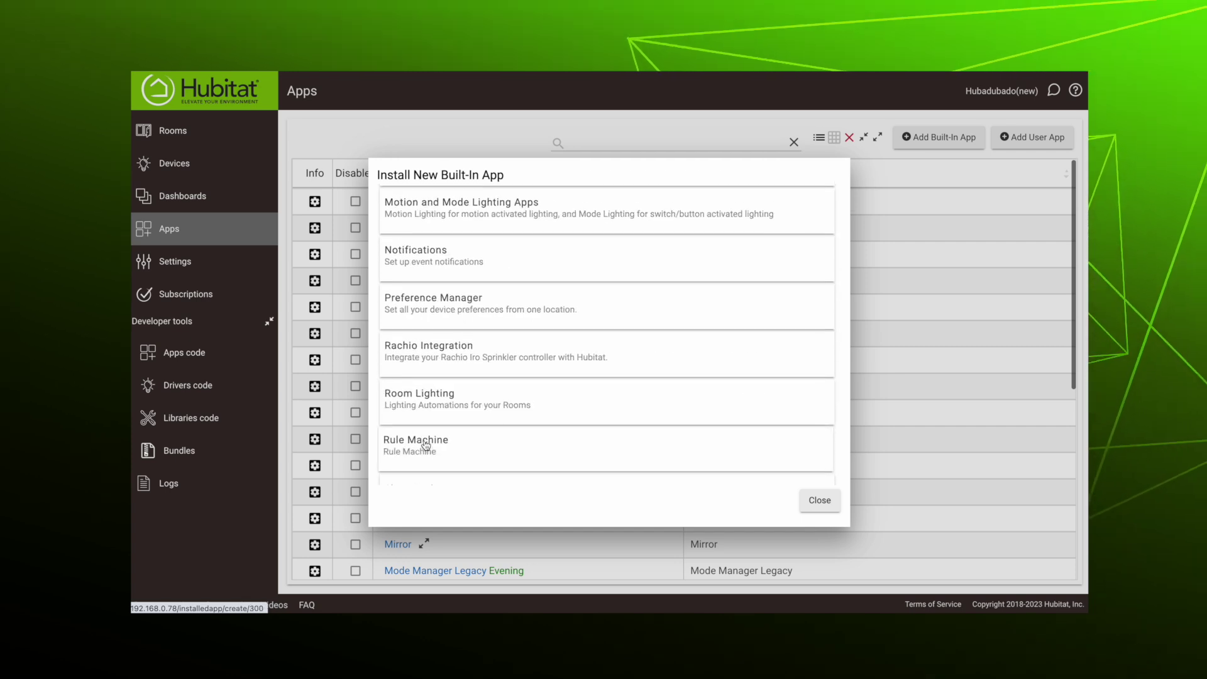
{"action": "left_click", "coordinate": [430, 434]}
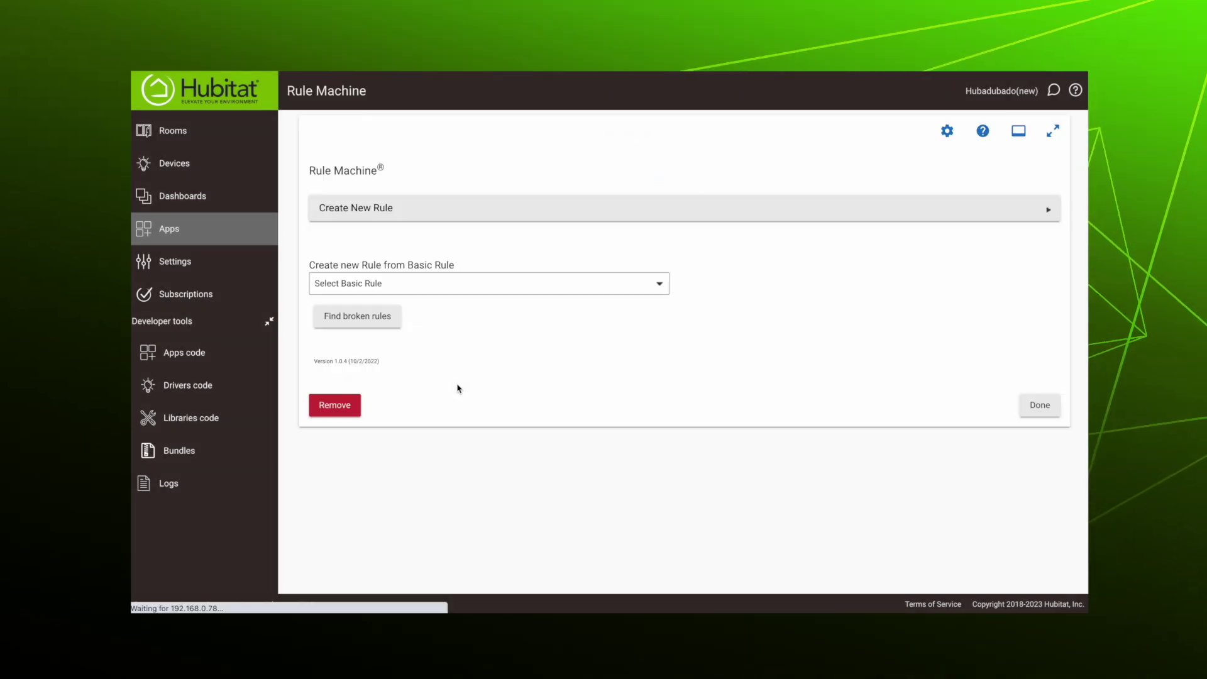
{"action": "left_click", "coordinate": [421, 220]}
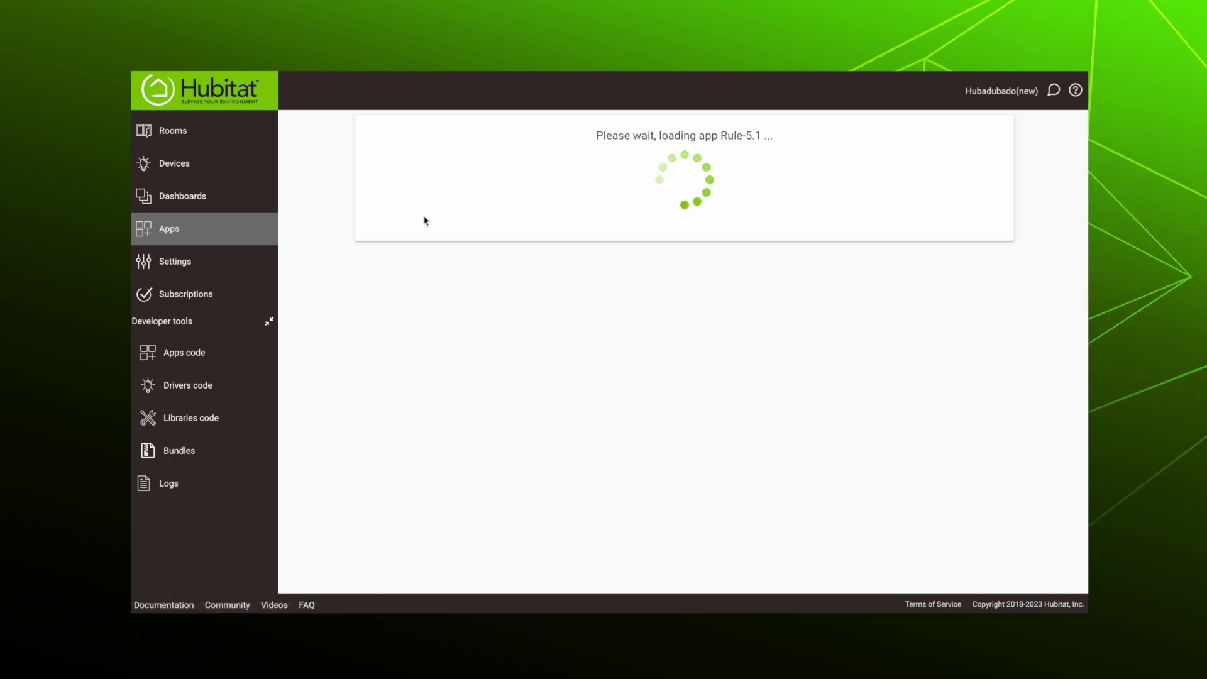
{"action": "type", "text": "Livin"}
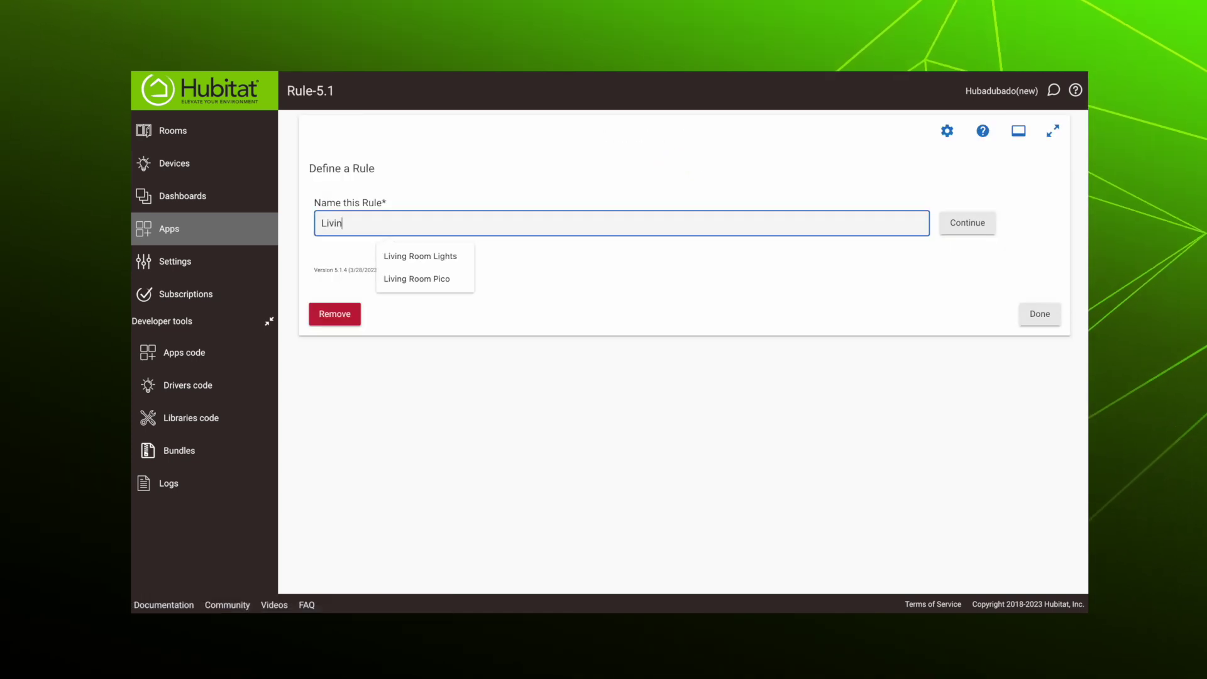
{"action": "type", "text": "g Room "}
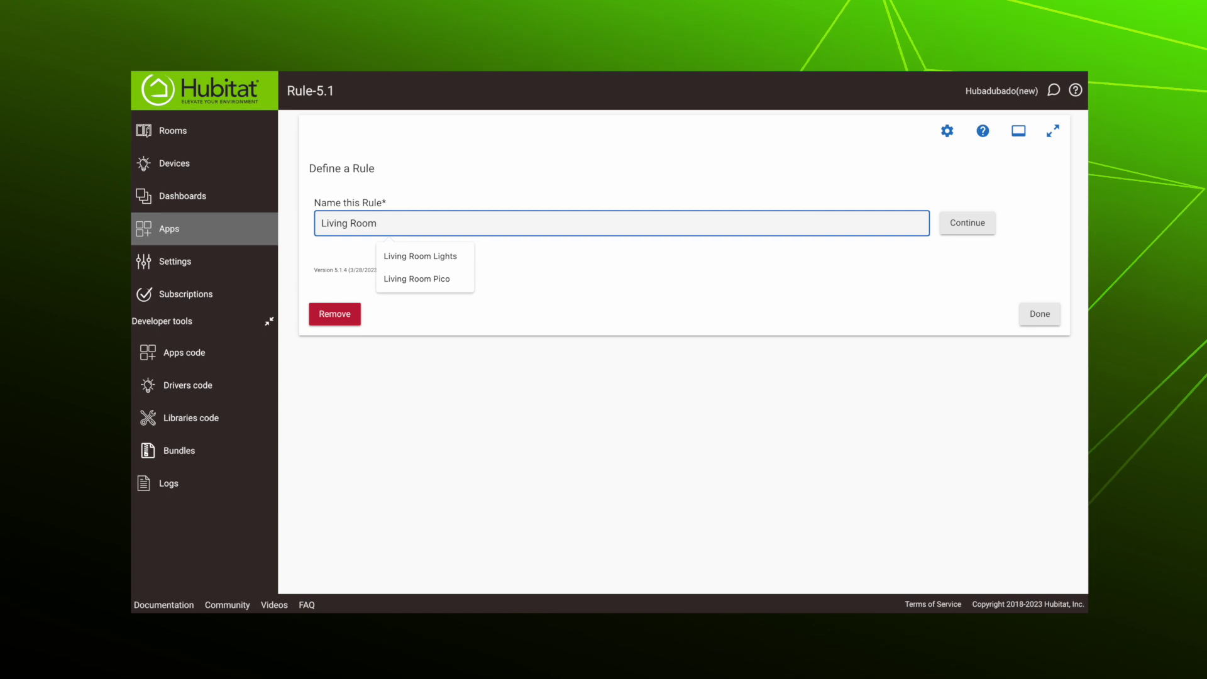
{"action": "type", "text": "Motion Lights"}
{"action": "left_click", "coordinate": [962, 225]}
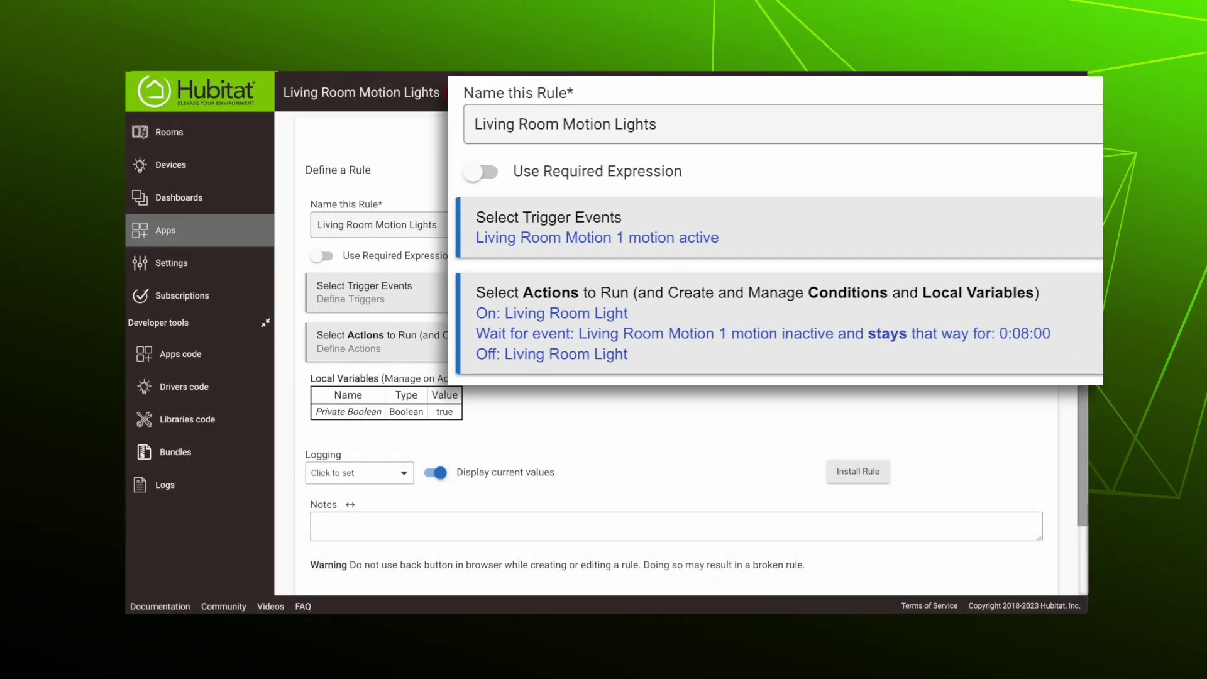
Step: Set the rule trigger to Motion on Living Room Motion 1 reporting active
{"action": "left_click", "coordinate": [440, 291]}
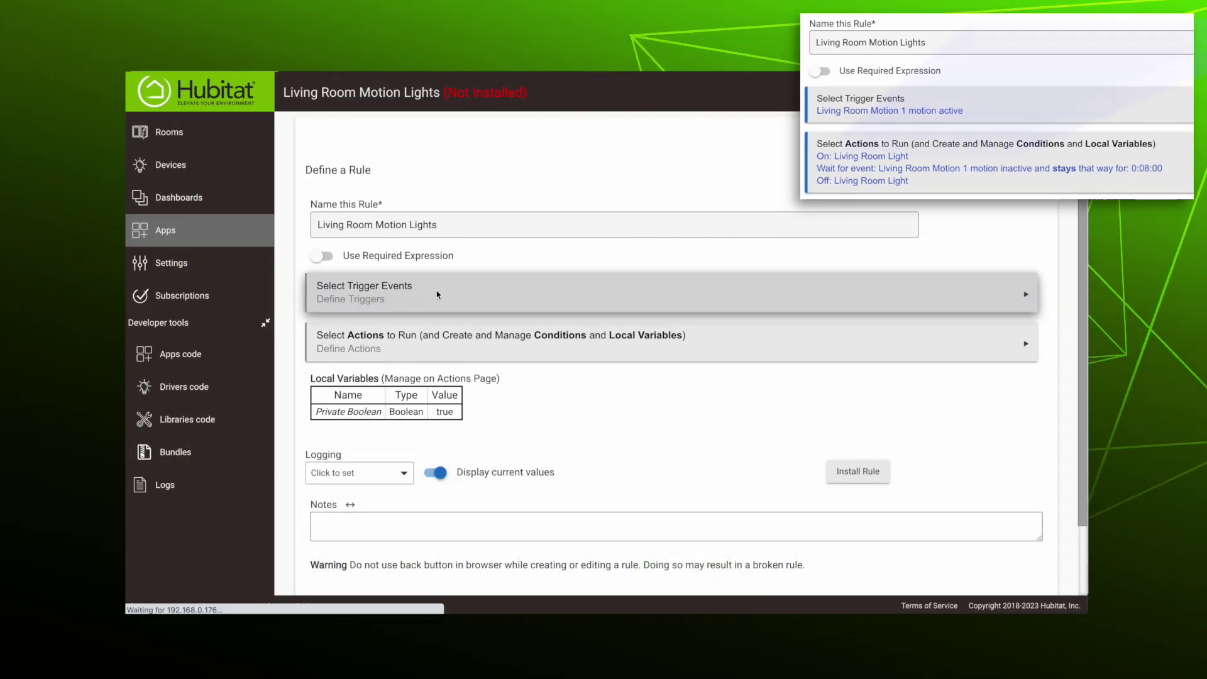
{"action": "left_click", "coordinate": [419, 236]}
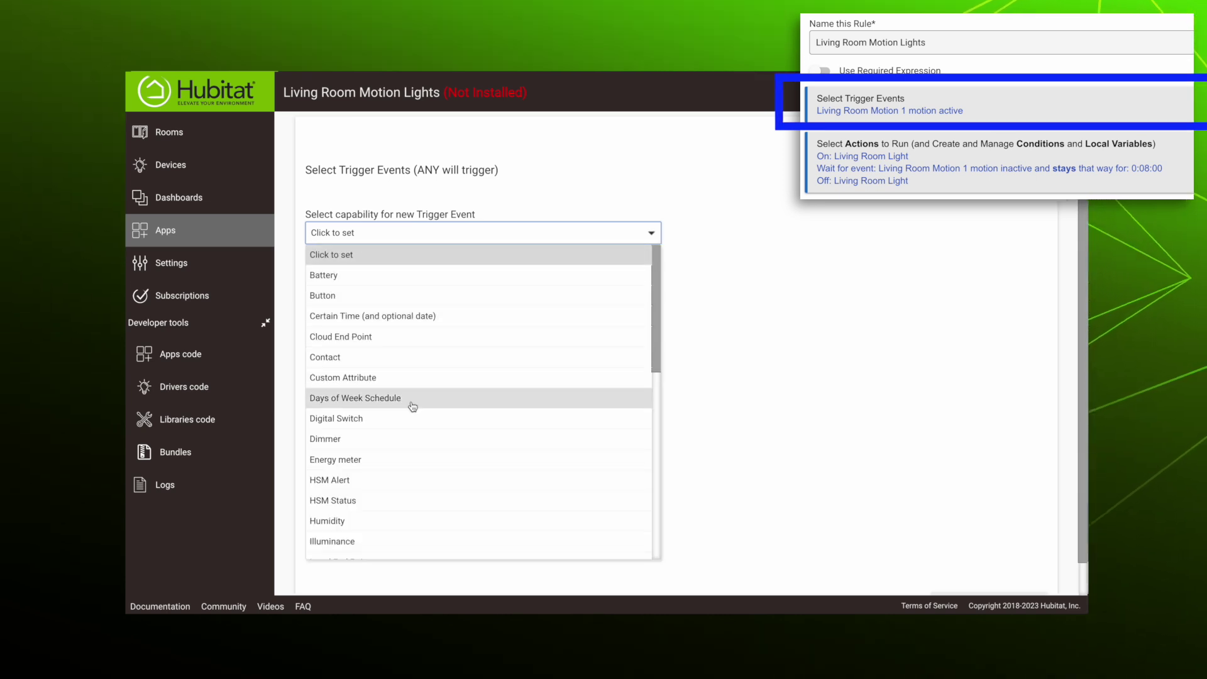
{"action": "scroll", "coordinate": [404, 454], "scroll_direction": "down", "scroll_amount": 3}
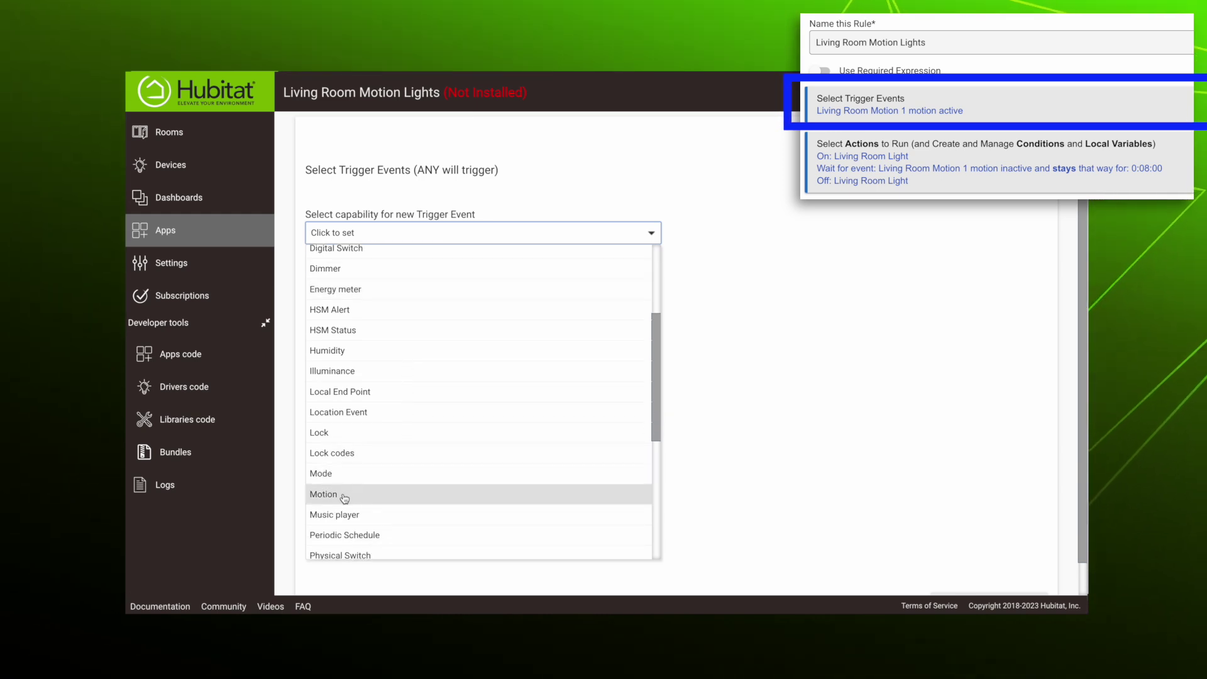
{"action": "left_click", "coordinate": [345, 499]}
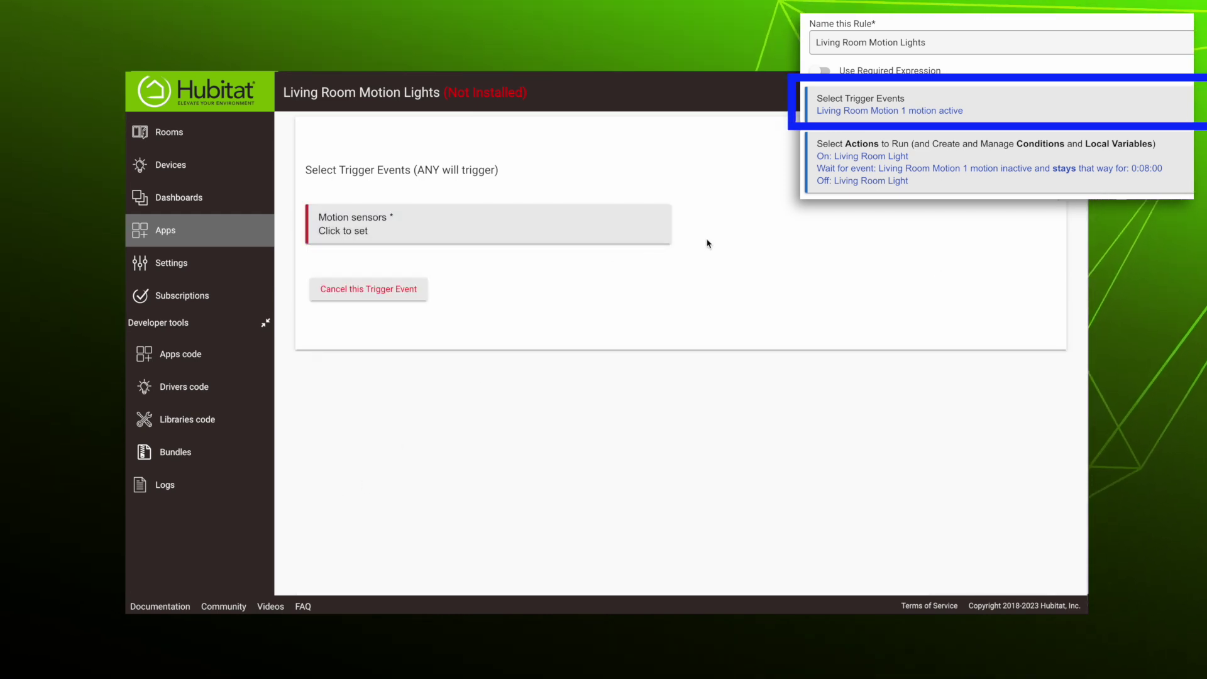
{"action": "left_click", "coordinate": [488, 237]}
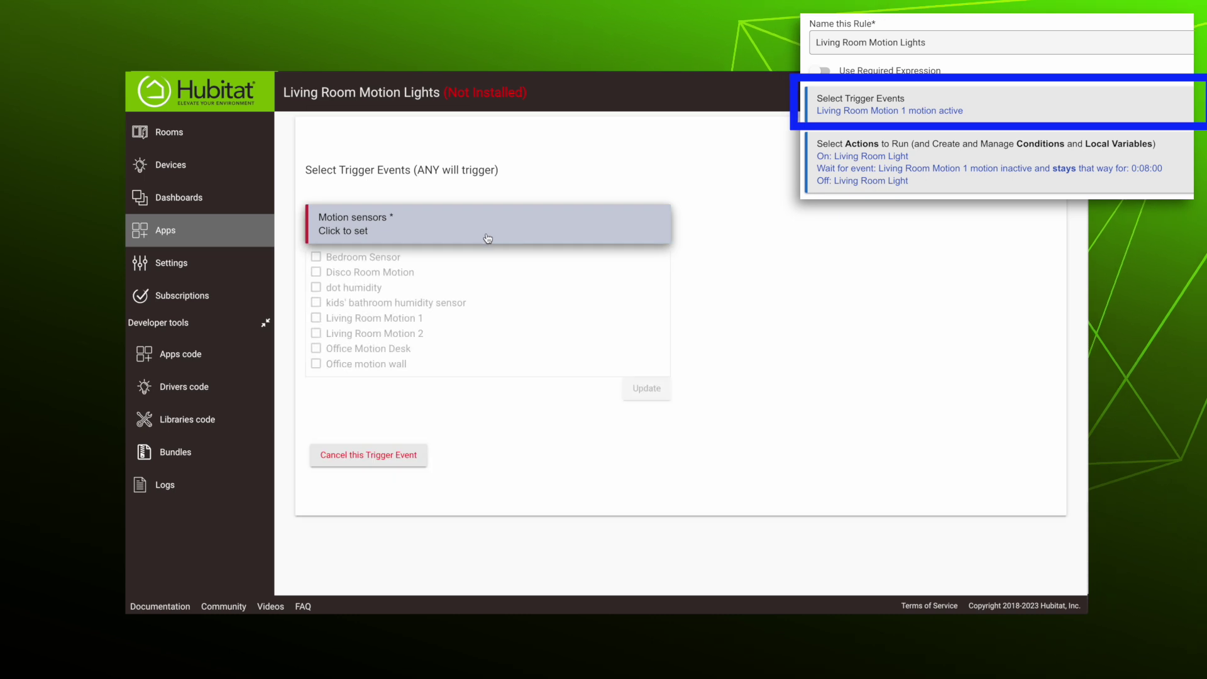
{"action": "left_click", "coordinate": [316, 319]}
{"action": "left_click", "coordinate": [645, 388]}
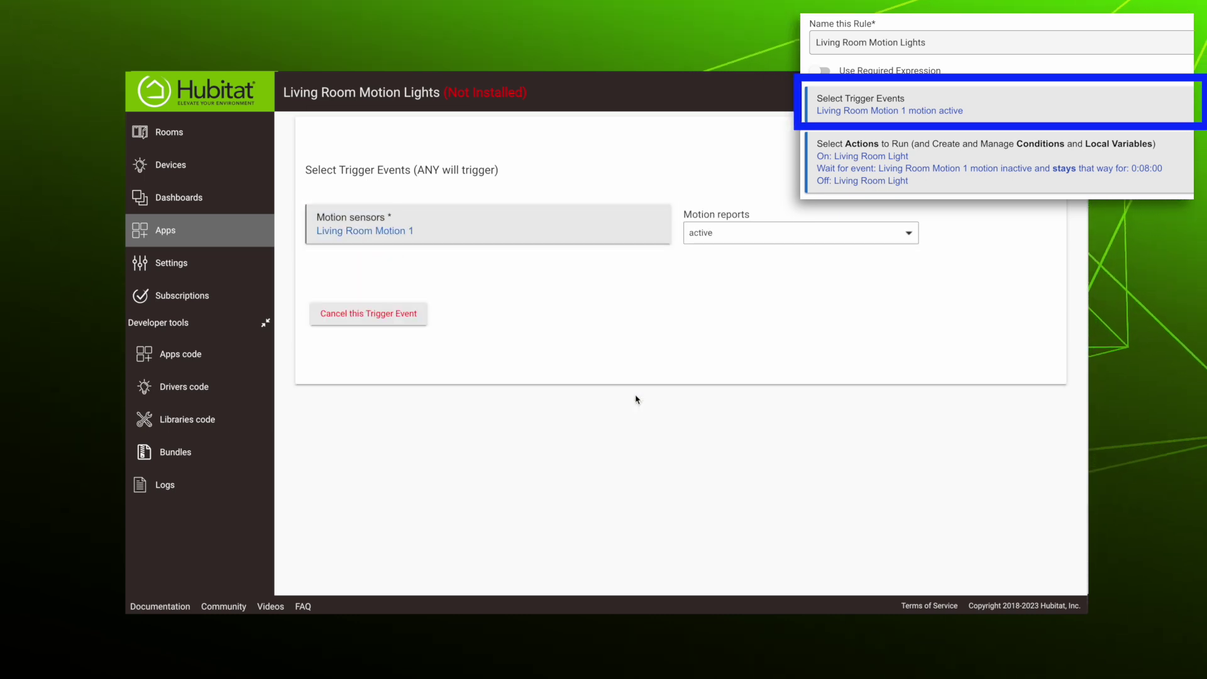
{"action": "left_click", "coordinate": [733, 233]}
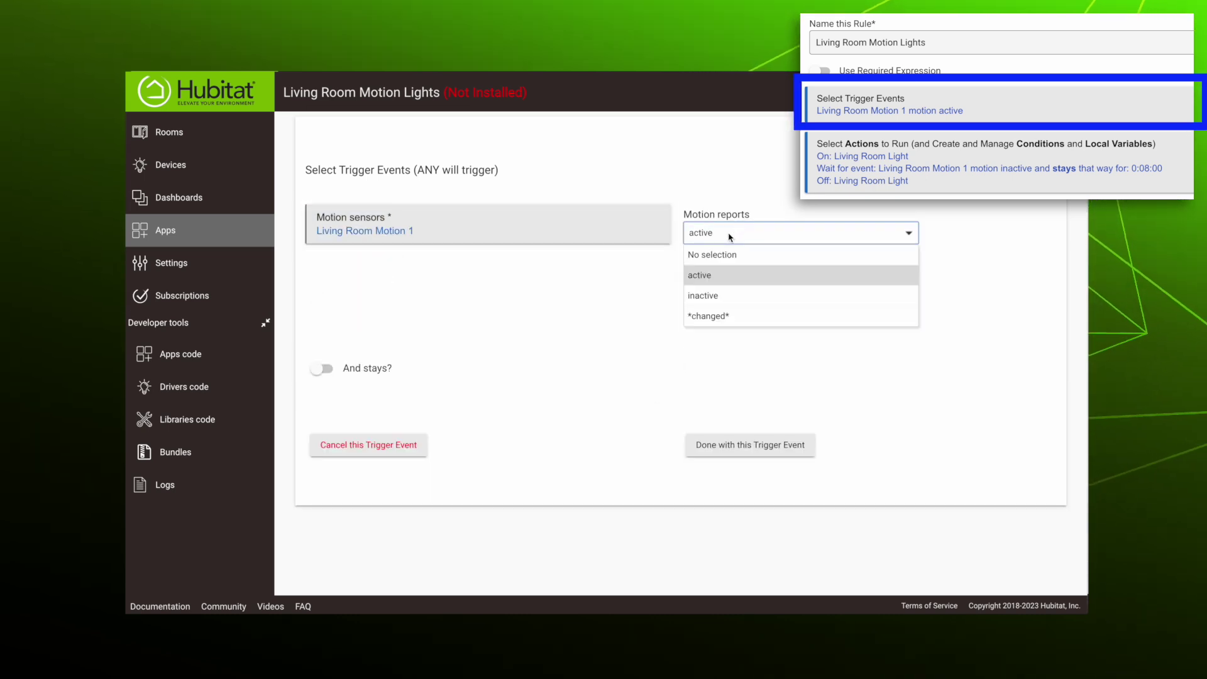
{"action": "left_click", "coordinate": [726, 276]}
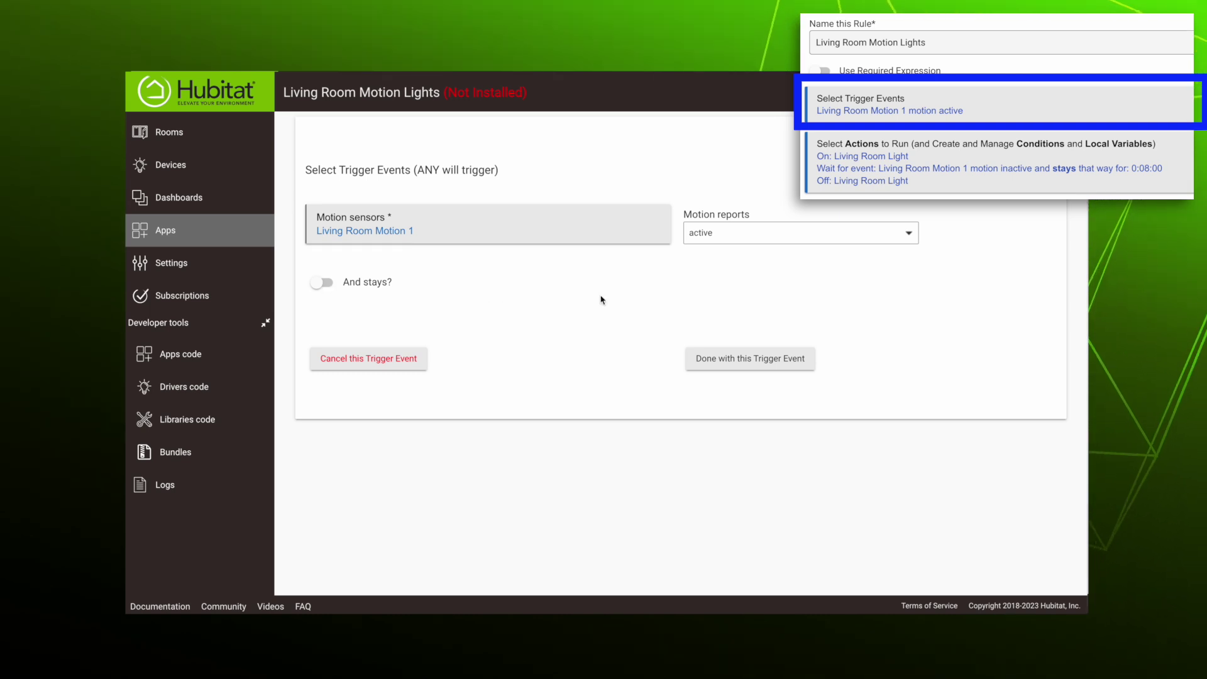
{"action": "left_click", "coordinate": [717, 358]}
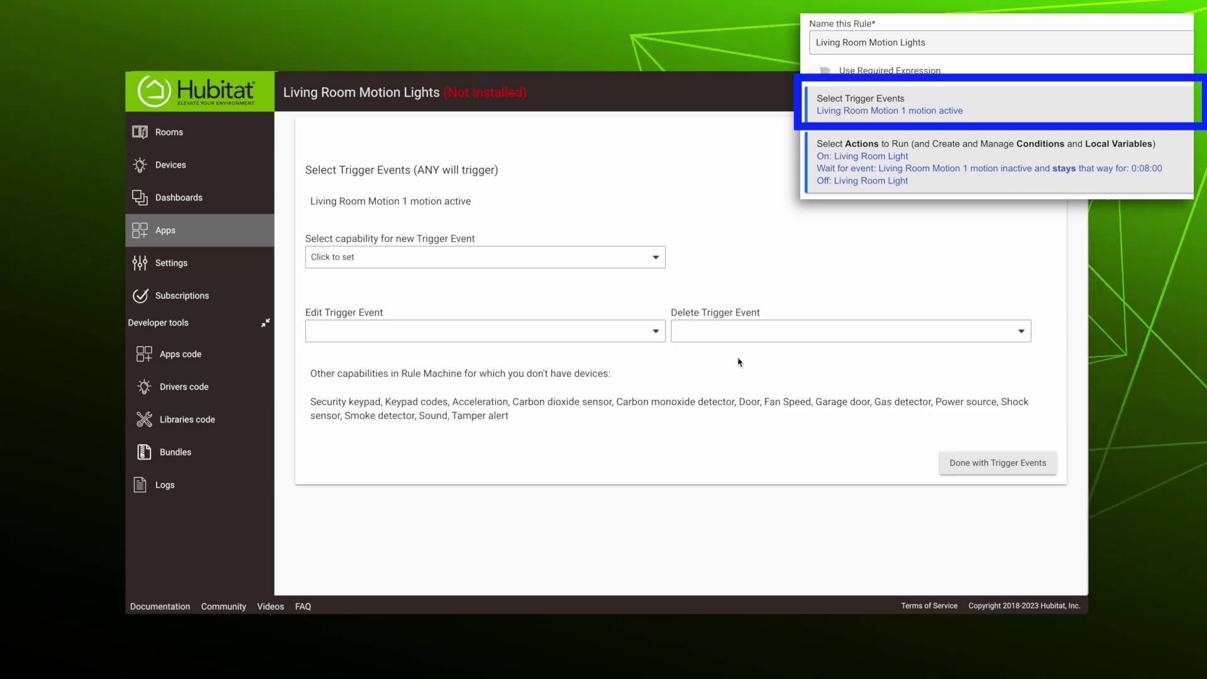
{"action": "left_click", "coordinate": [953, 464]}
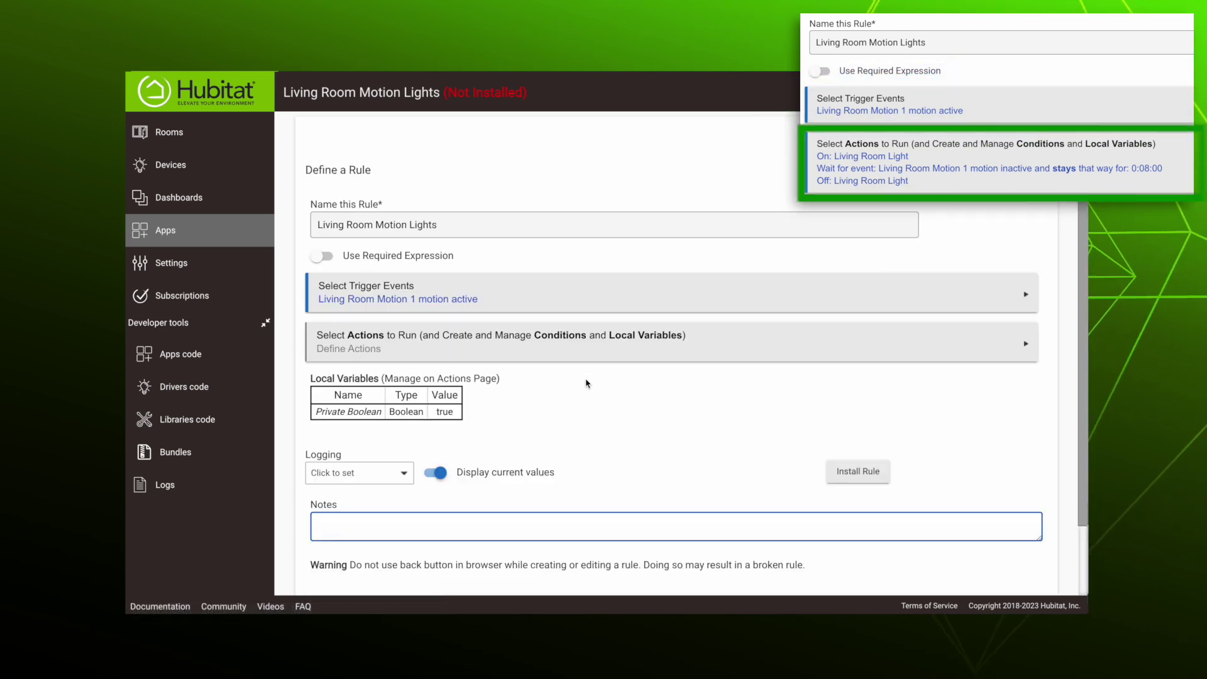
Step: Add a Turn switches on/off action that turns on Living Room Light, then begin another action
{"action": "left_click", "coordinate": [573, 357]}
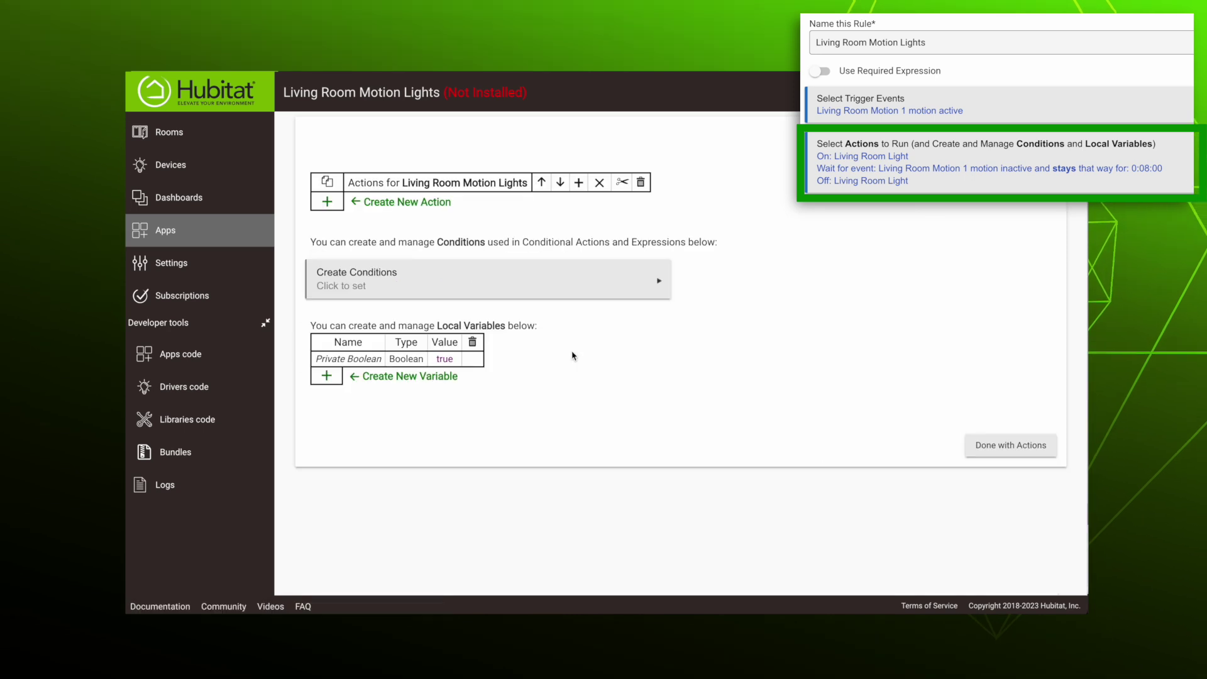
{"action": "left_click", "coordinate": [325, 201]}
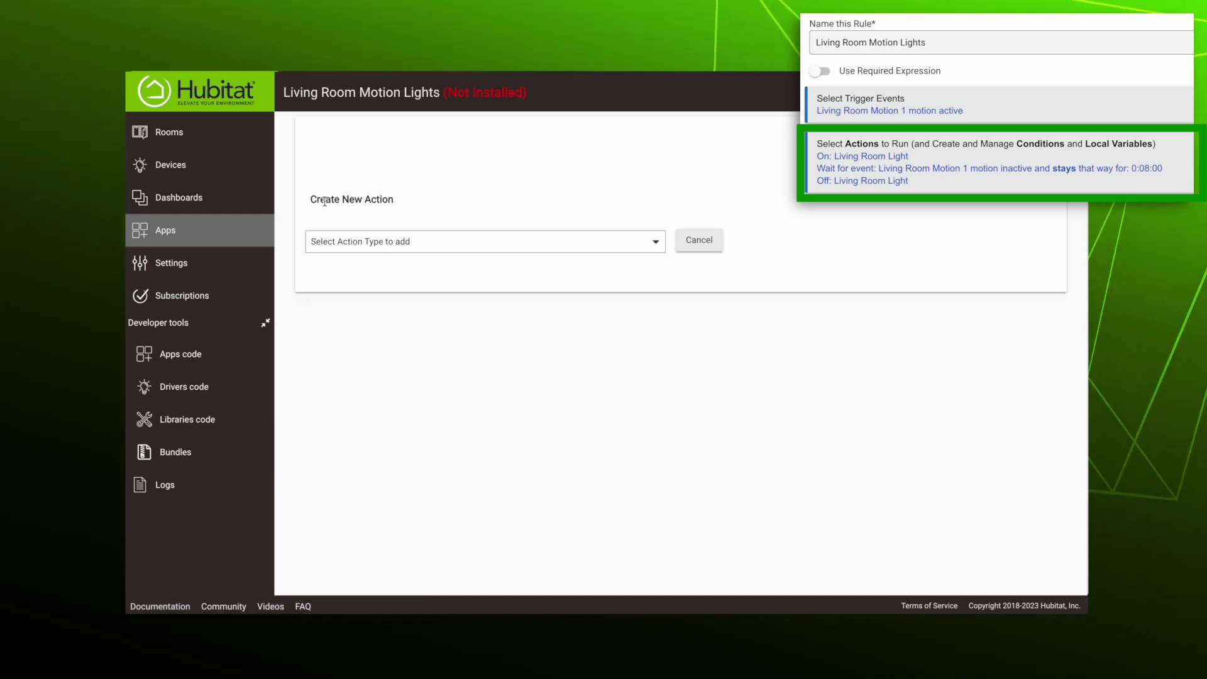
{"action": "left_click", "coordinate": [501, 247]}
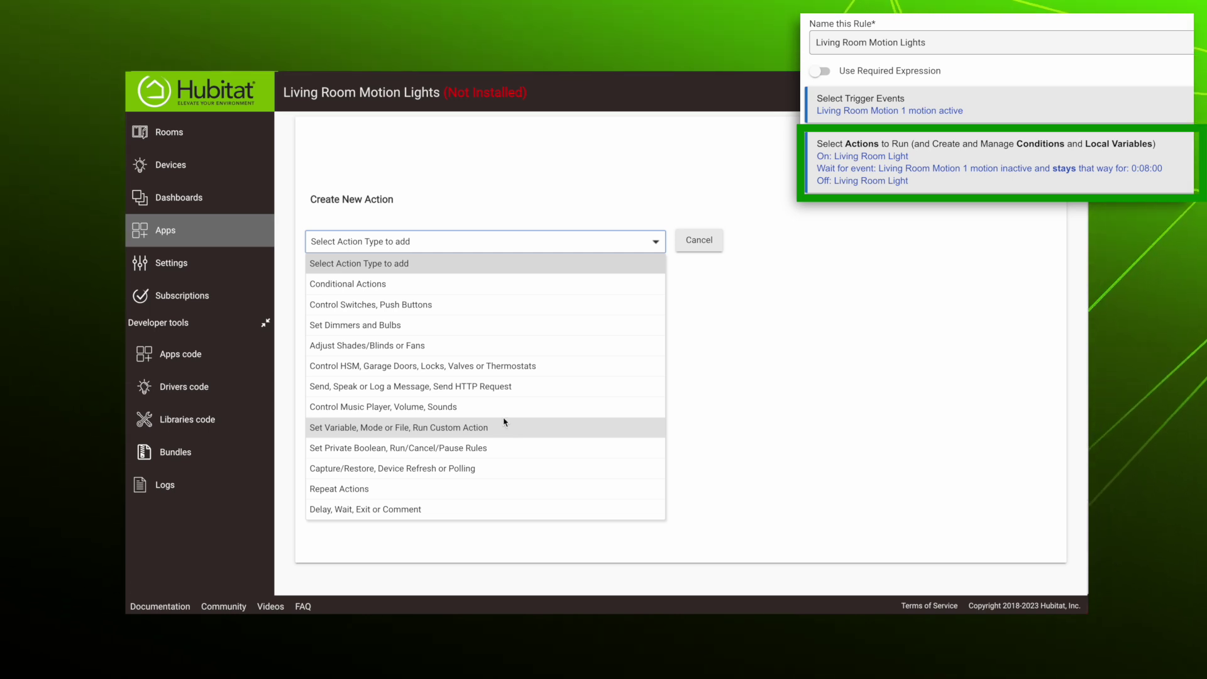
{"action": "left_click", "coordinate": [428, 310]}
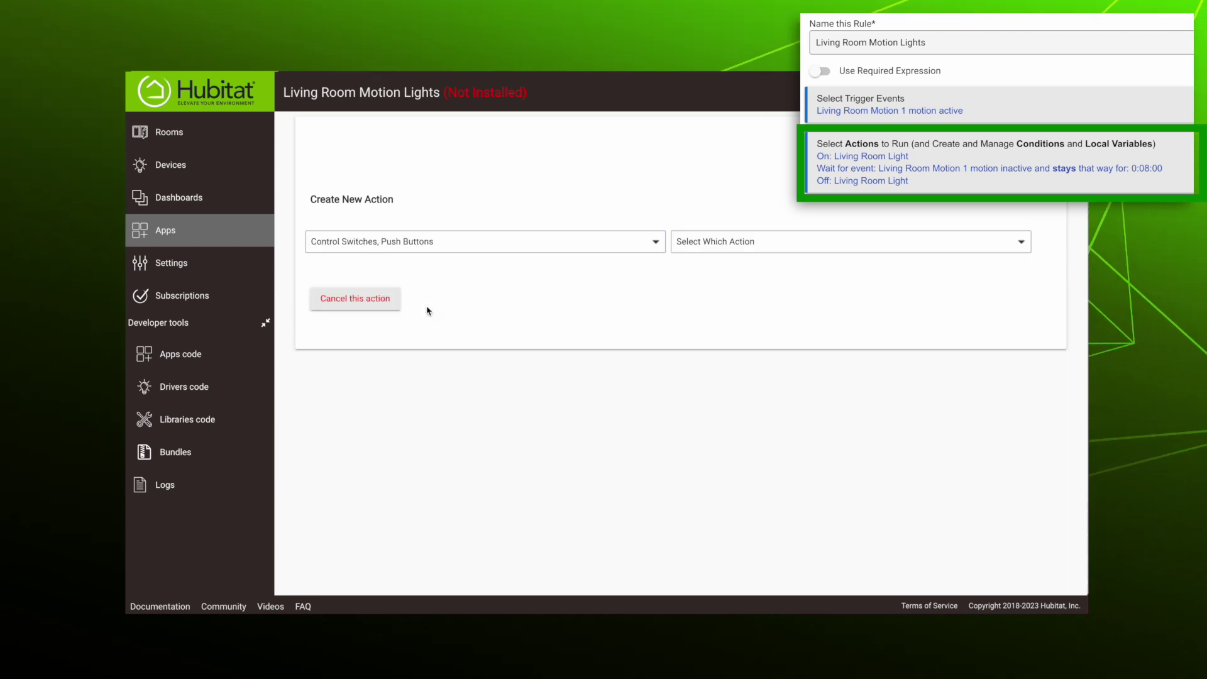
{"action": "left_click", "coordinate": [695, 244]}
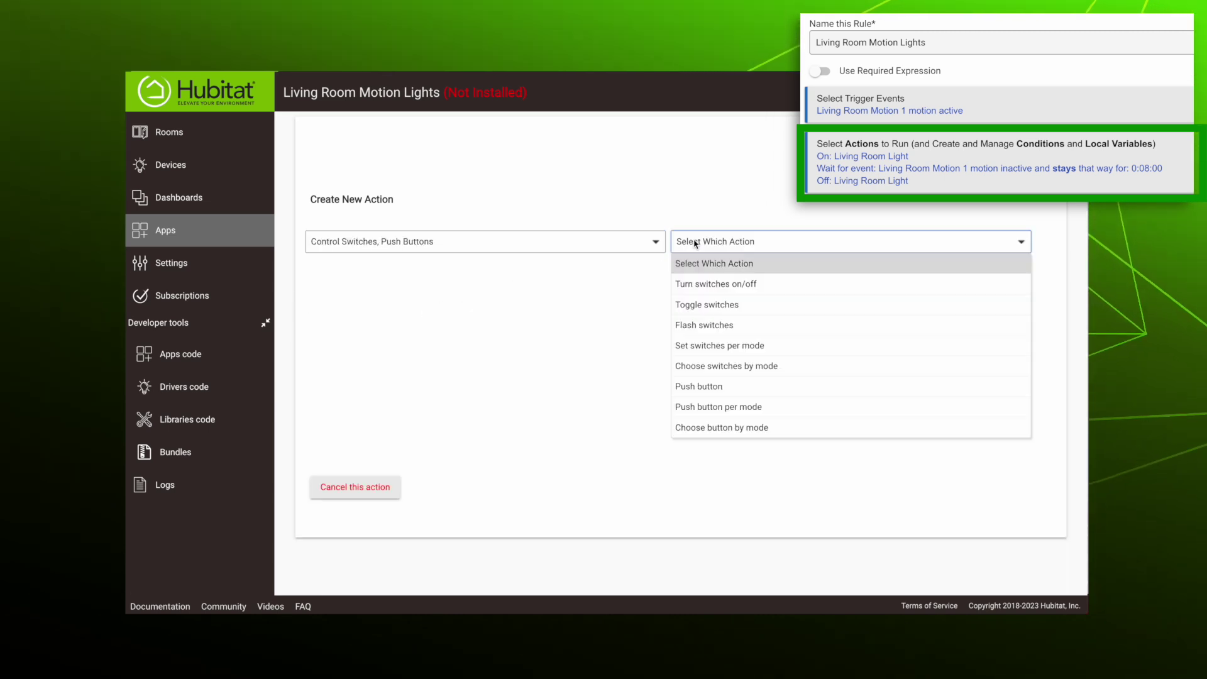
{"action": "left_click", "coordinate": [727, 290]}
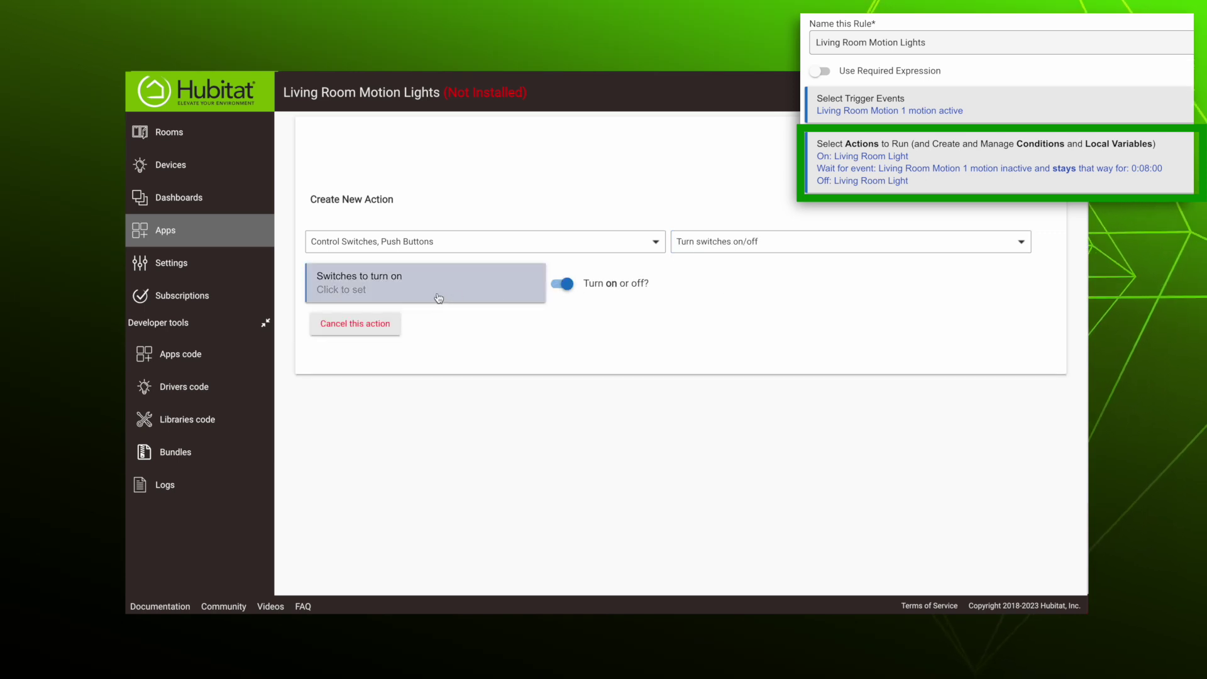
{"action": "left_click", "coordinate": [428, 291]}
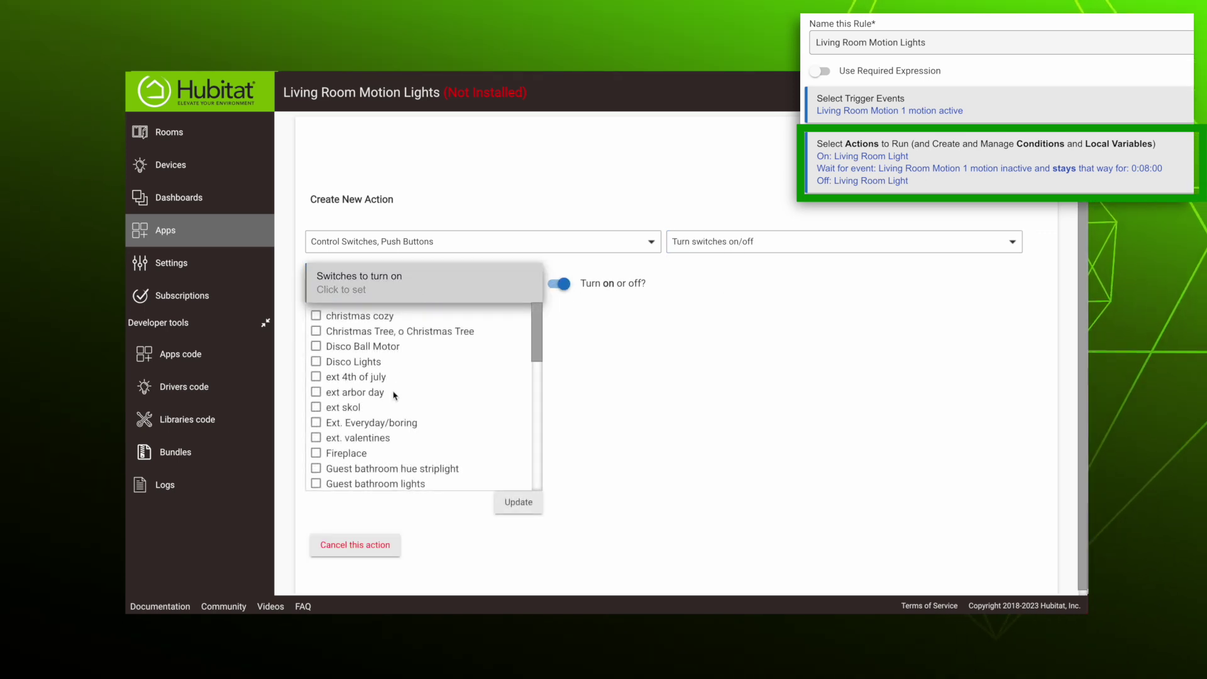
{"action": "scroll", "coordinate": [395, 395], "scroll_direction": "down", "scroll_amount": 3}
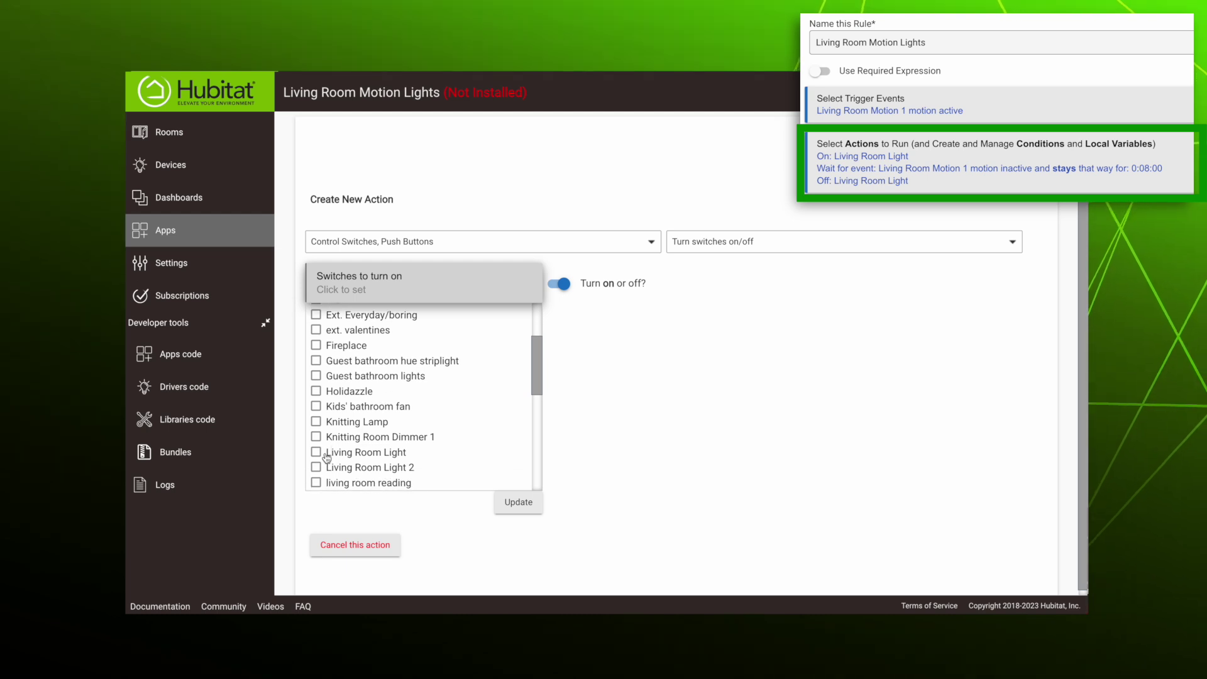
{"action": "left_click", "coordinate": [316, 452]}
{"action": "left_click", "coordinate": [519, 501]}
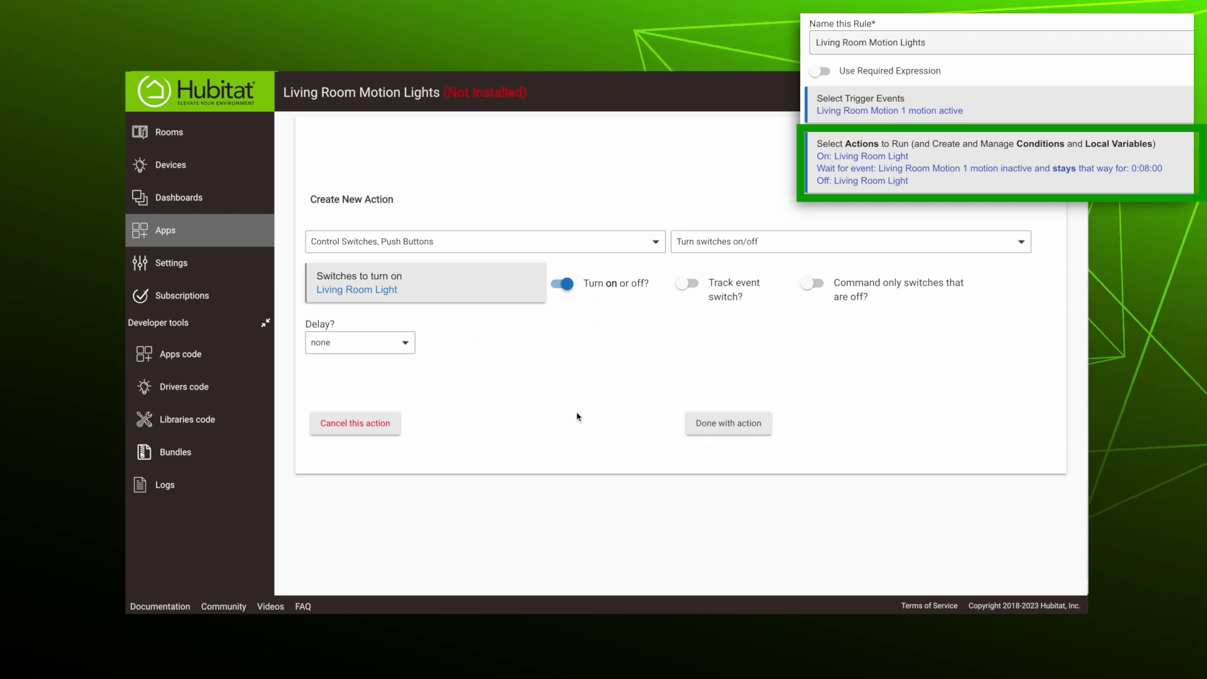
{"action": "left_click", "coordinate": [705, 427]}
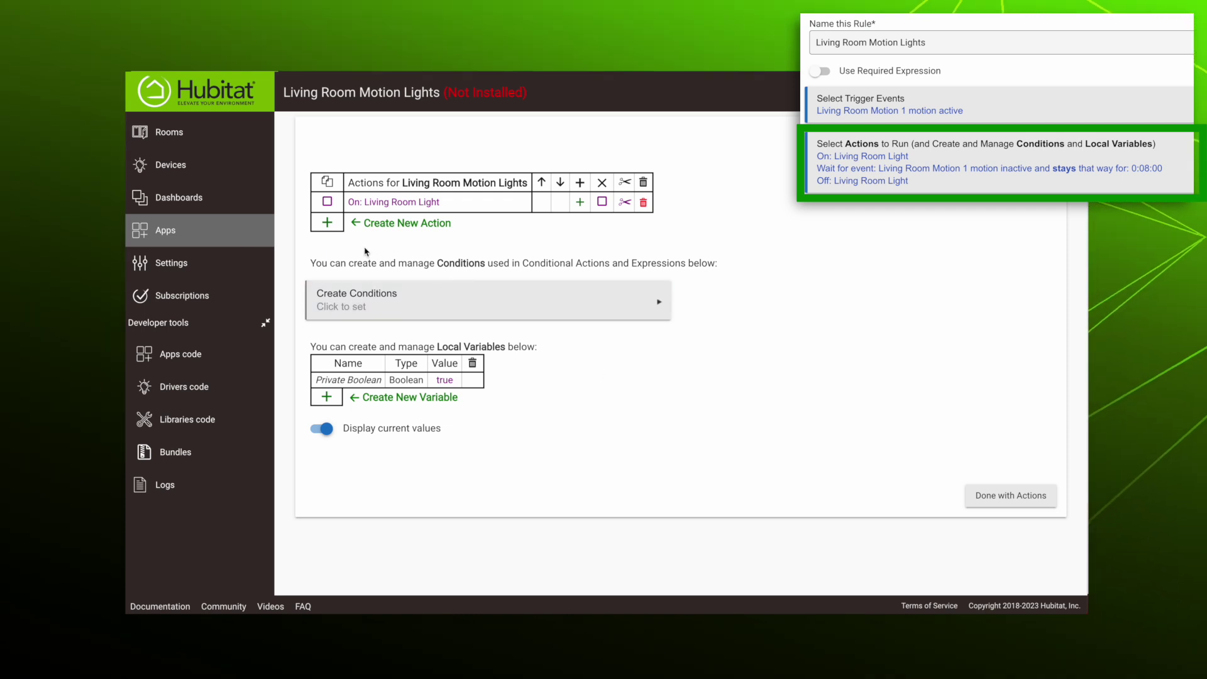
{"action": "left_click", "coordinate": [327, 224]}
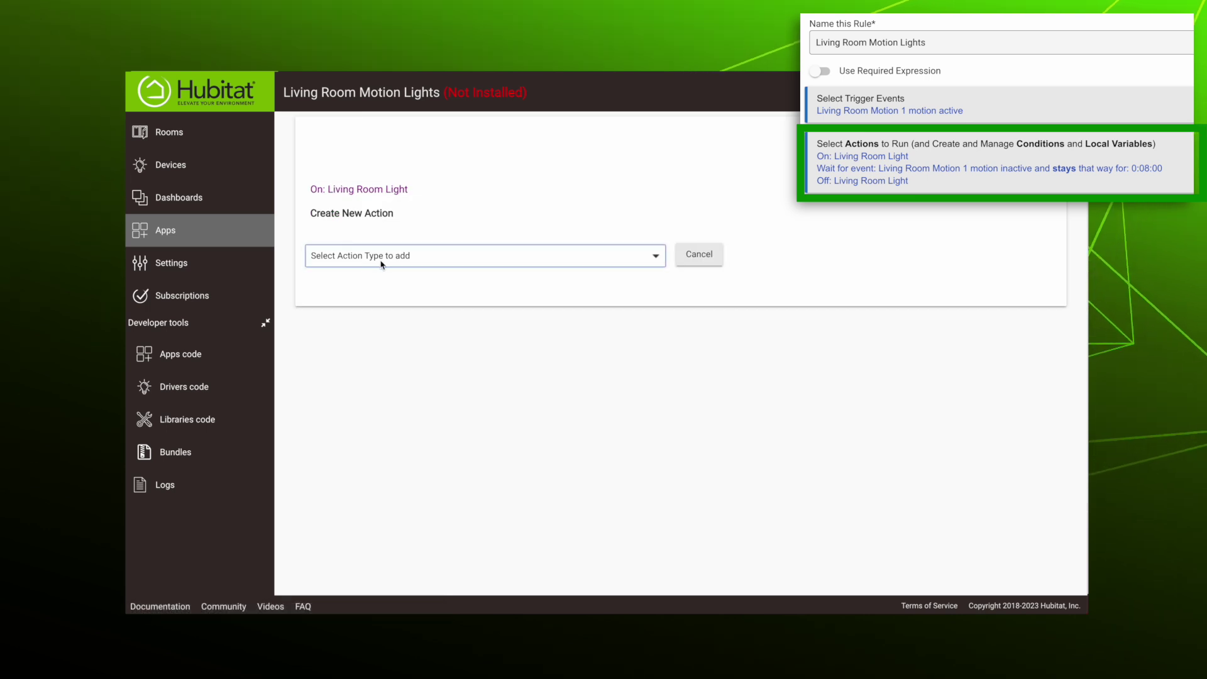
Step: Create a Wait for Events action using the Motion capability
{"action": "left_click", "coordinate": [384, 259]}
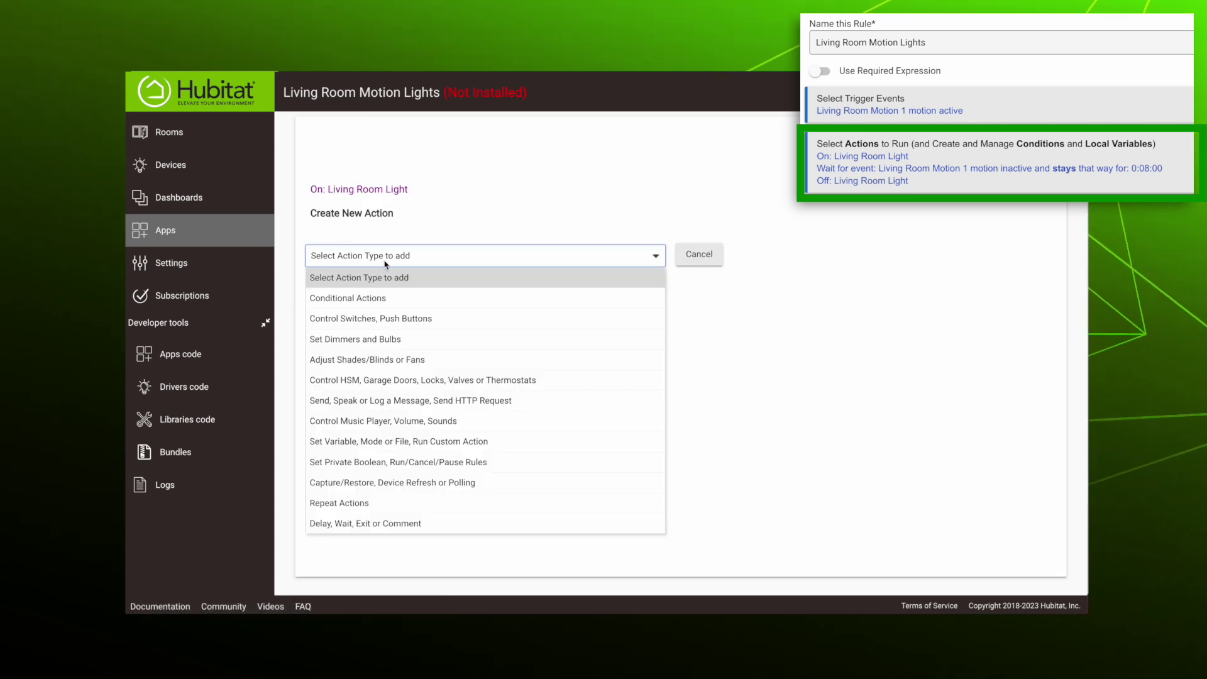
{"action": "left_click", "coordinate": [412, 524]}
{"action": "left_click", "coordinate": [743, 258]}
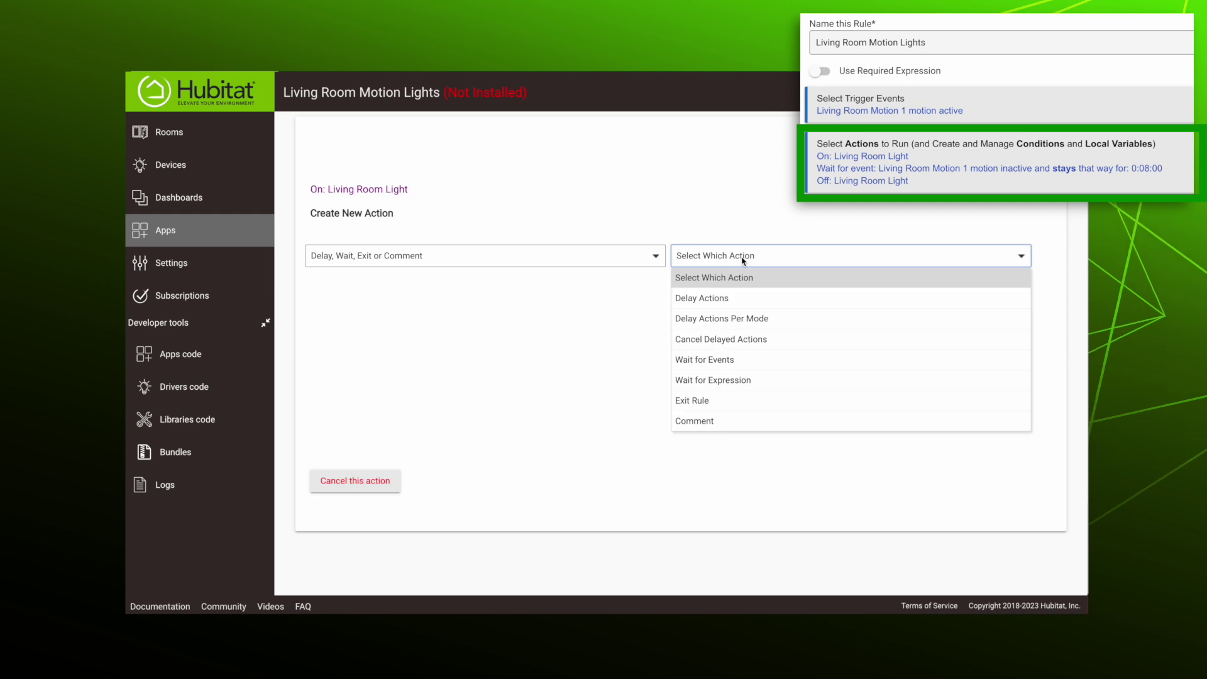
{"action": "left_click", "coordinate": [726, 362]}
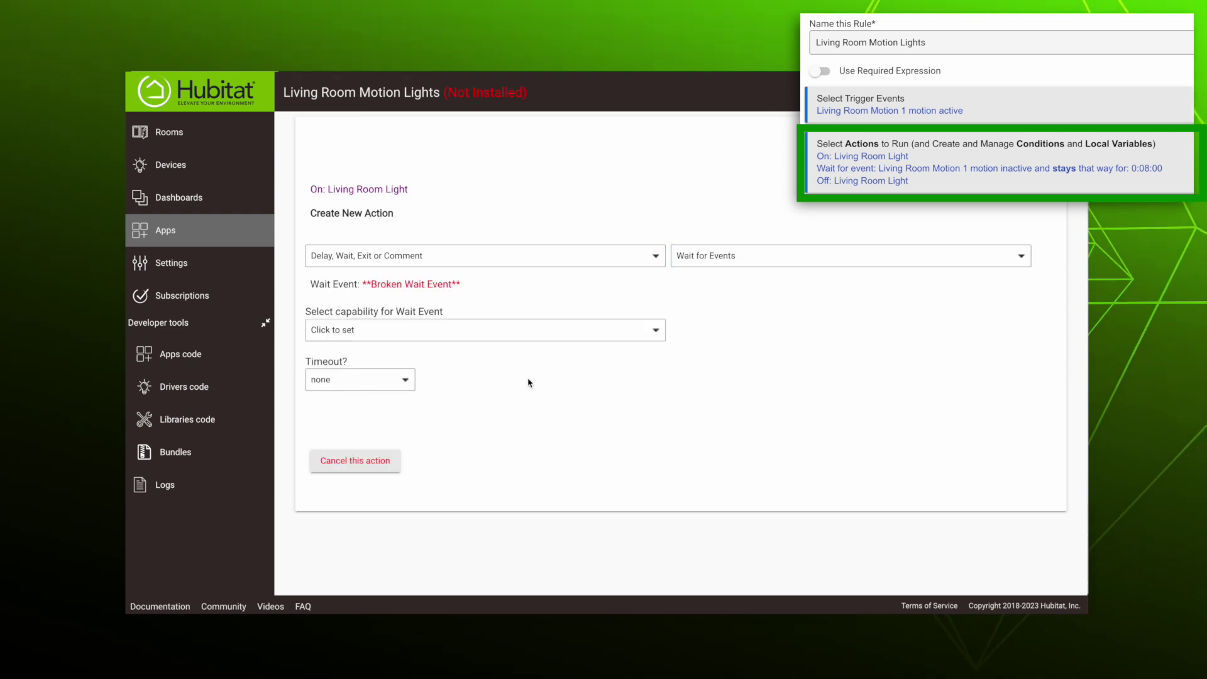
{"action": "left_click", "coordinate": [378, 330]}
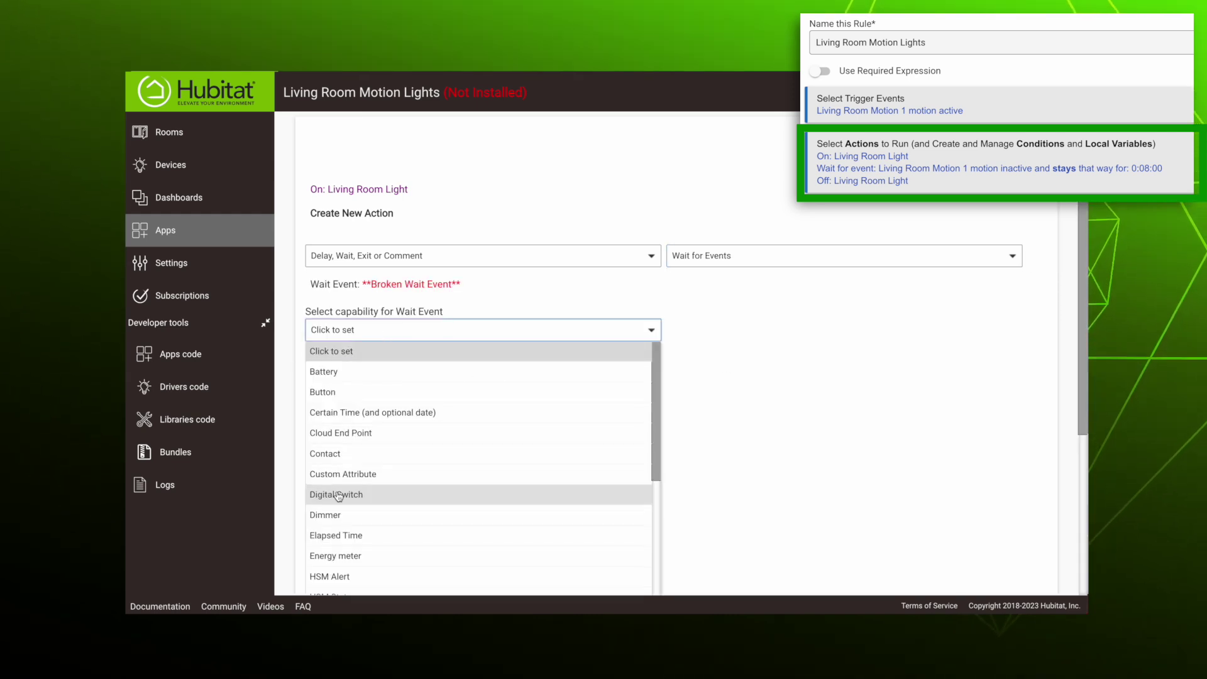
{"action": "scroll", "coordinate": [340, 496], "scroll_direction": "down", "scroll_amount": 1}
{"action": "scroll", "coordinate": [340, 512], "scroll_direction": "down", "scroll_amount": 3}
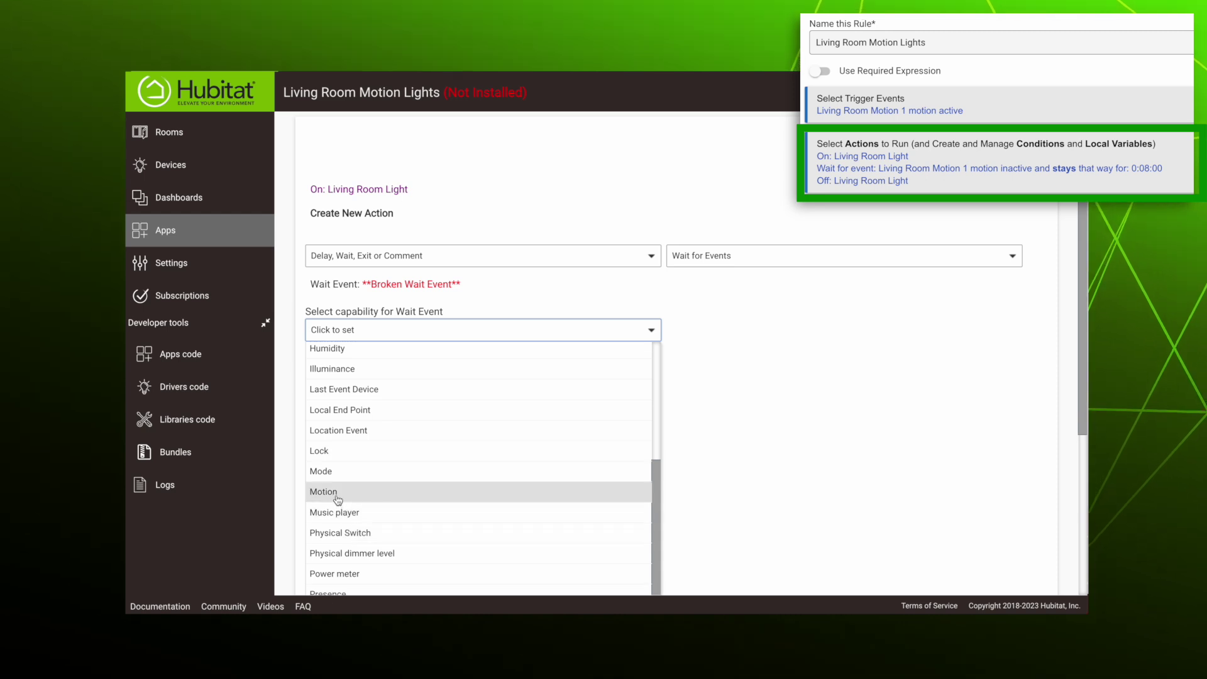
{"action": "left_click", "coordinate": [334, 493]}
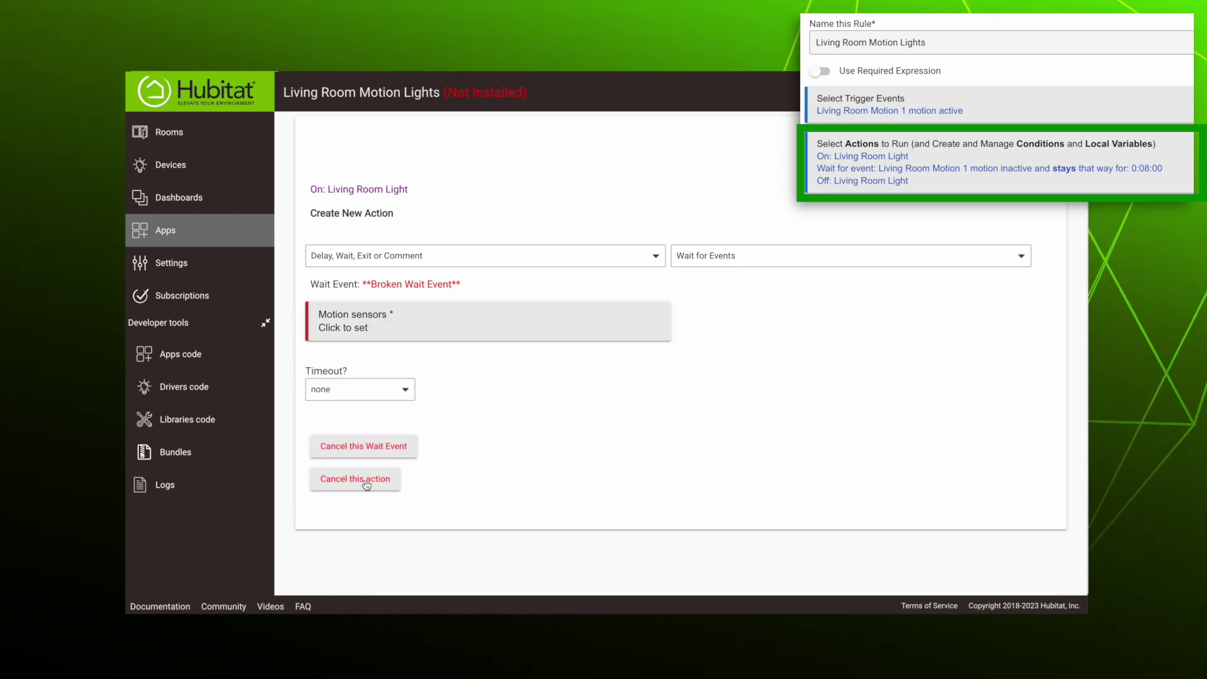
Step: Wait for Living Room Motion 1 to stay inactive for 8 minutes, and finish the action
{"action": "left_click", "coordinate": [524, 333]}
{"action": "left_click", "coordinate": [334, 418]}
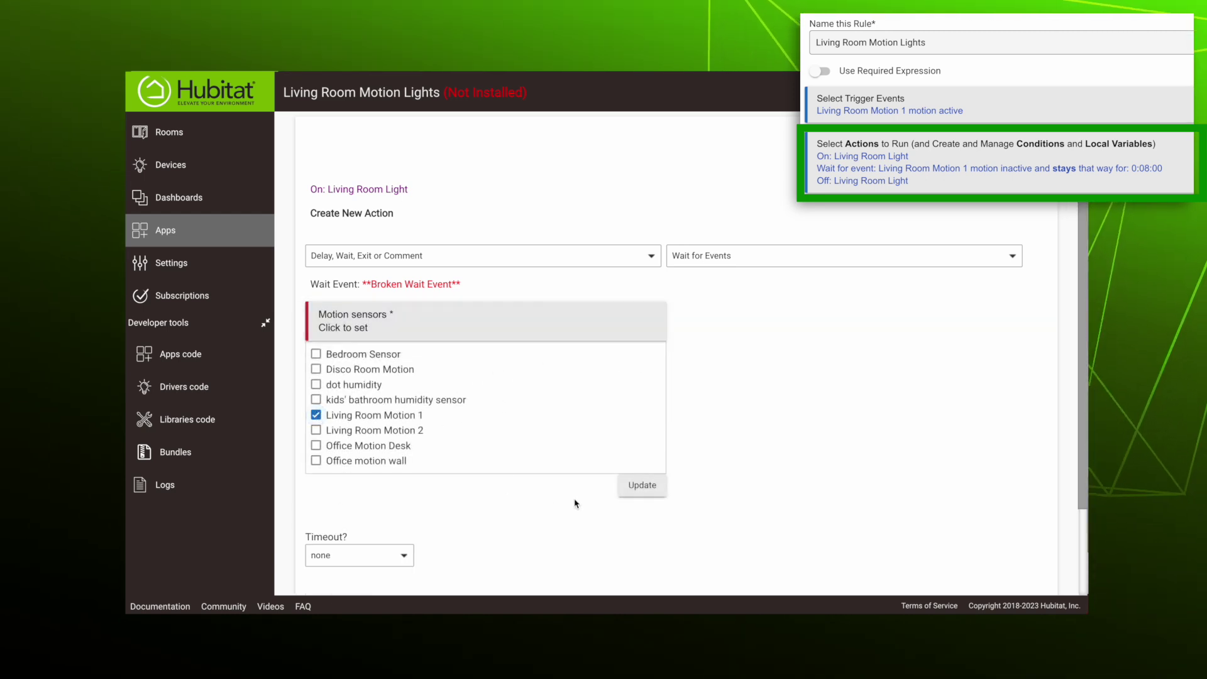
{"action": "left_click", "coordinate": [572, 433]}
{"action": "left_click", "coordinate": [703, 336]}
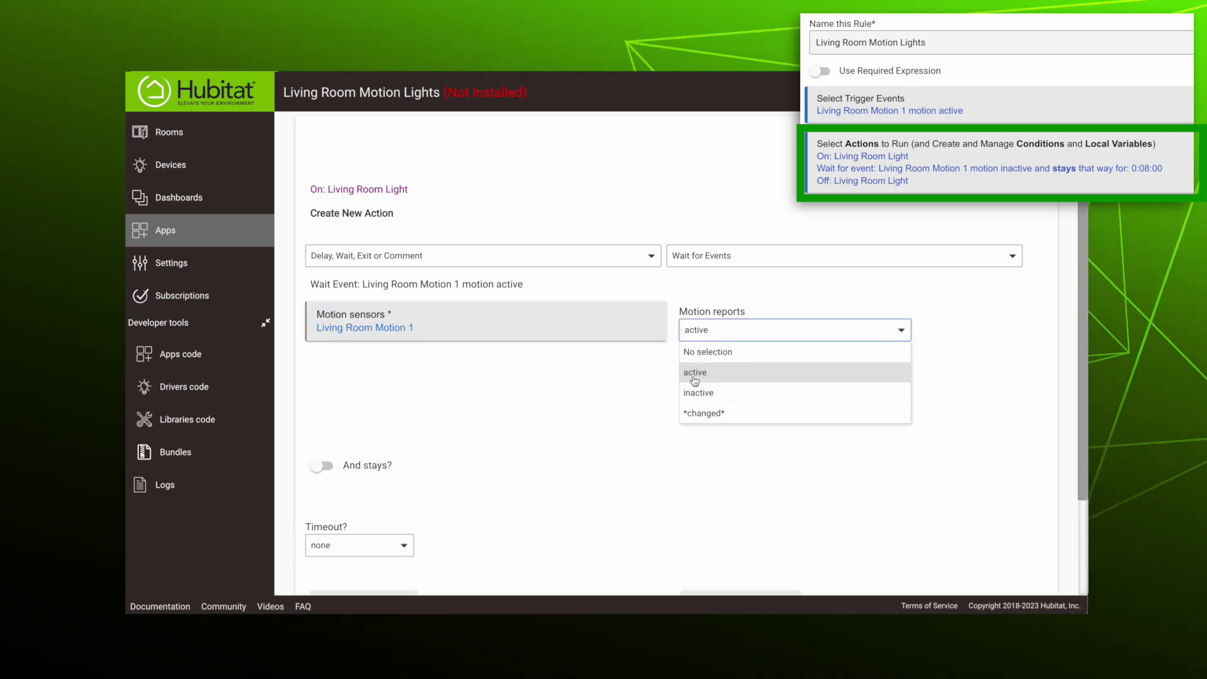
{"action": "left_click", "coordinate": [699, 395]}
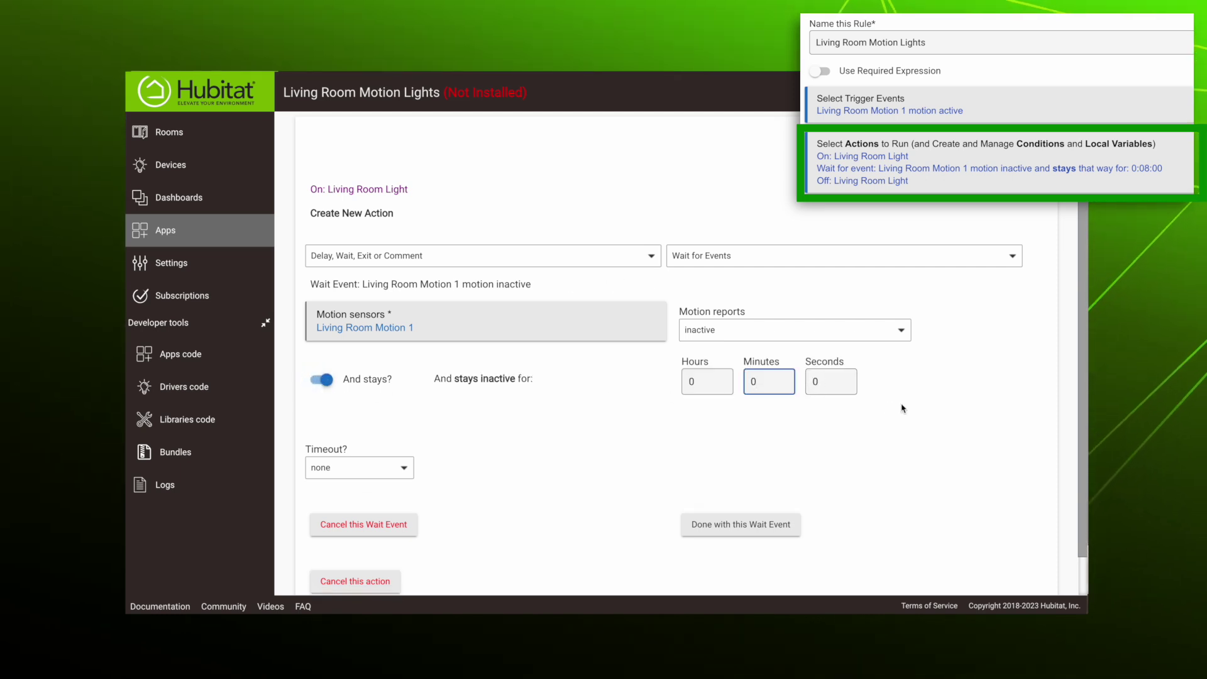
{"action": "left_click", "coordinate": [861, 427]}
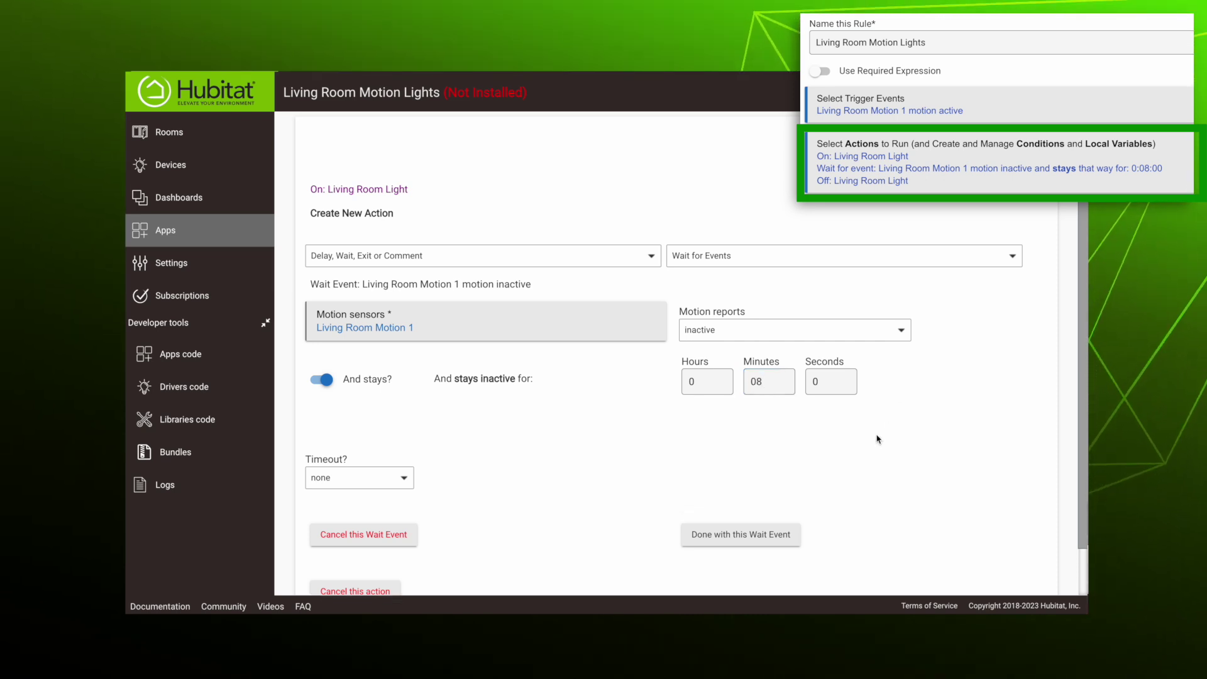
{"action": "left_click", "coordinate": [740, 527]}
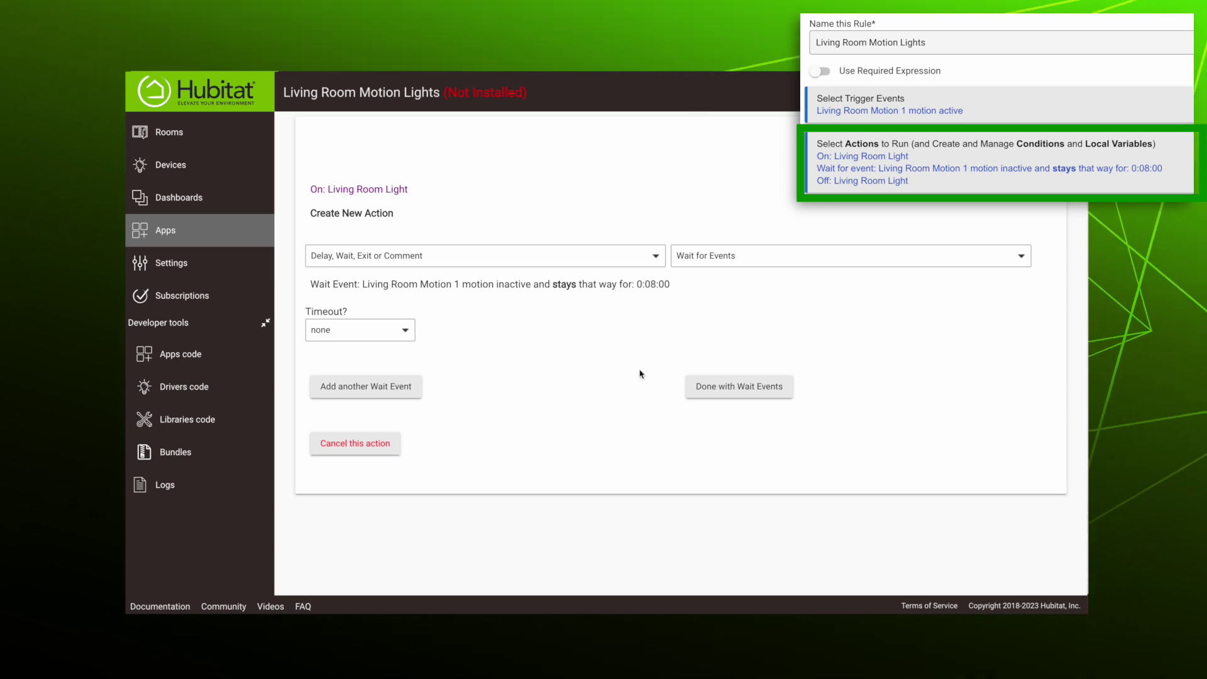
{"action": "left_click", "coordinate": [713, 392]}
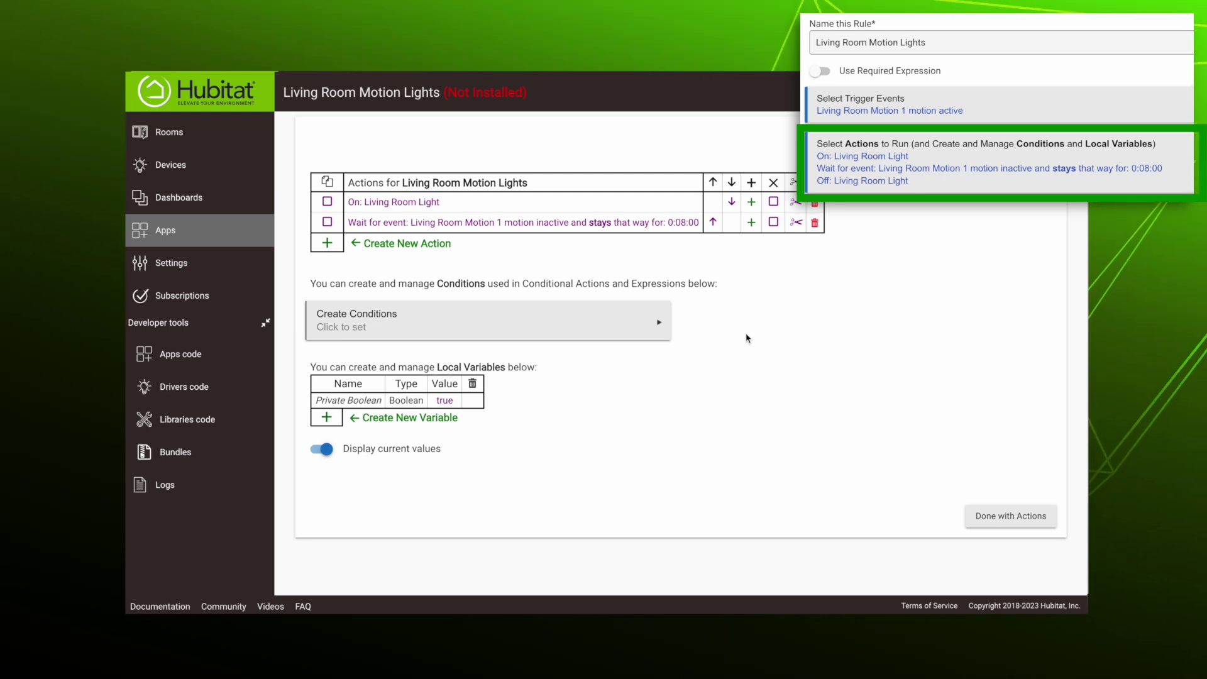
Step: Add a third Turn switches on/off action for Living Room Light with the toggle set to off
{"action": "left_click", "coordinate": [327, 244]}
{"action": "left_click", "coordinate": [372, 273]}
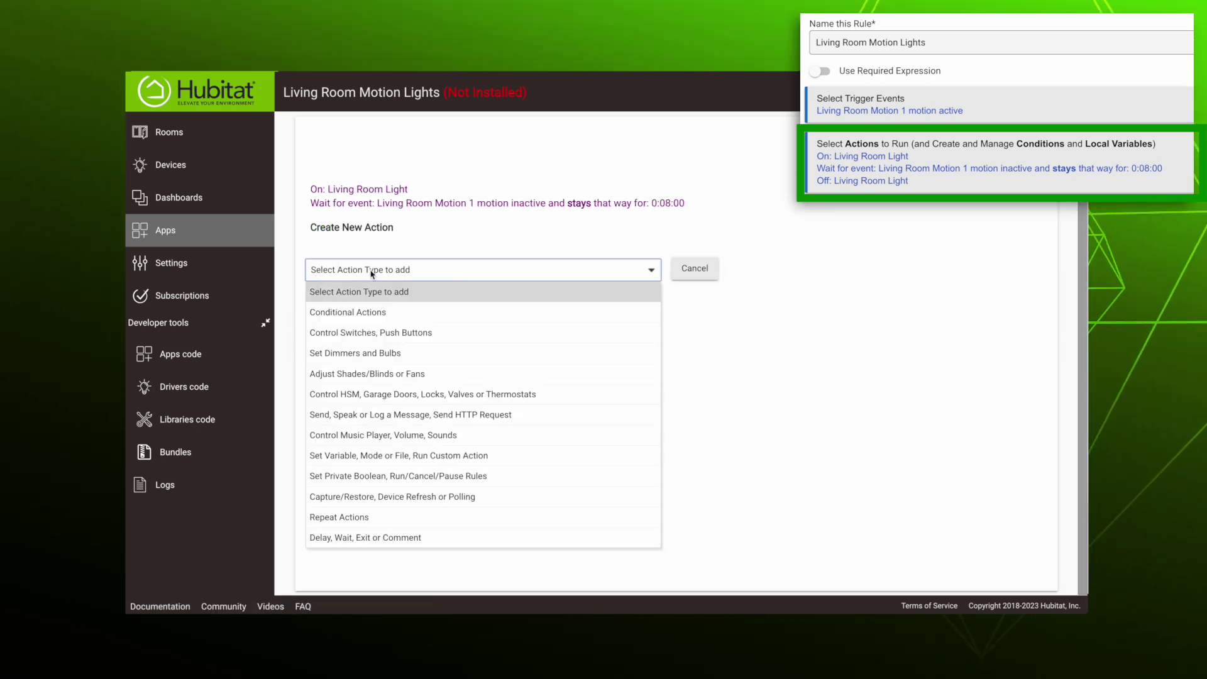
{"action": "left_click", "coordinate": [349, 328]}
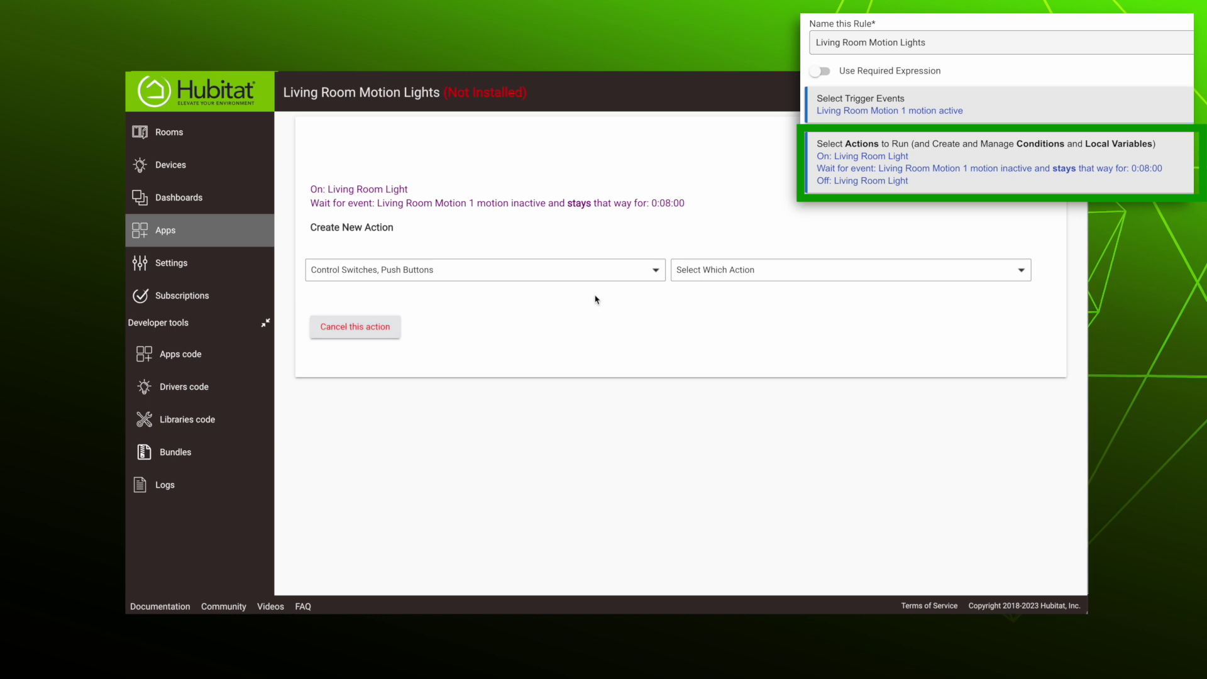
{"action": "left_click", "coordinate": [706, 273]}
{"action": "left_click", "coordinate": [704, 317]}
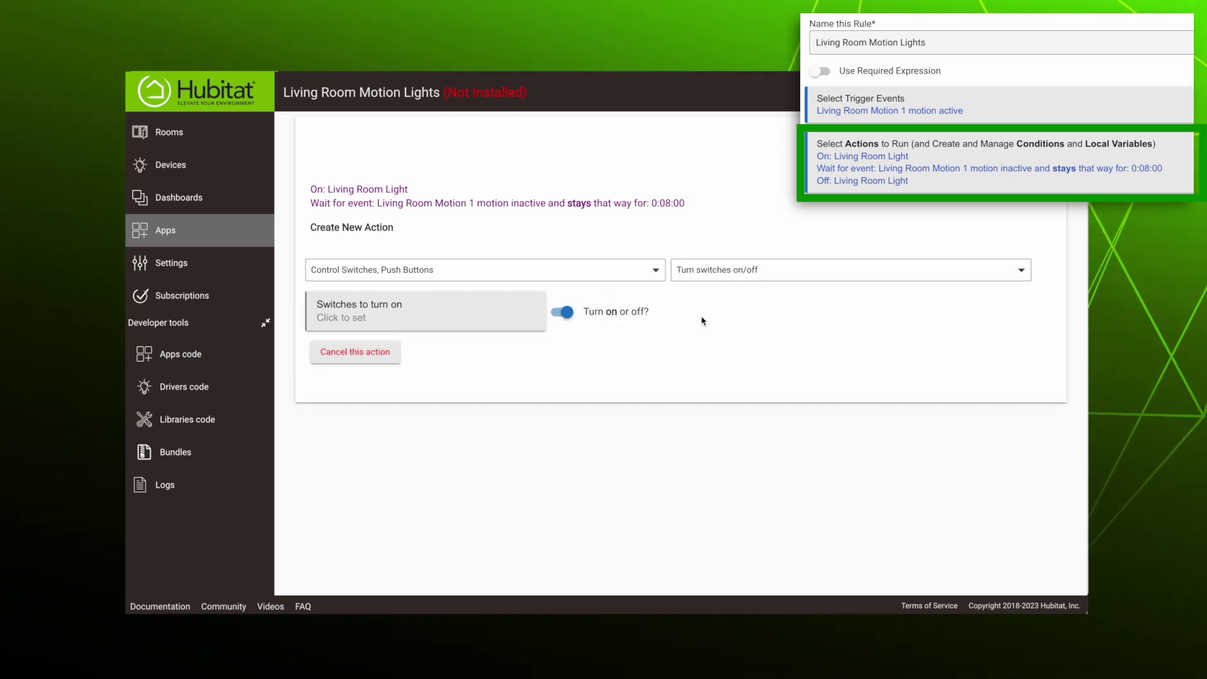
{"action": "left_click", "coordinate": [402, 322]}
{"action": "scroll", "coordinate": [325, 463], "scroll_direction": "down", "scroll_amount": 5}
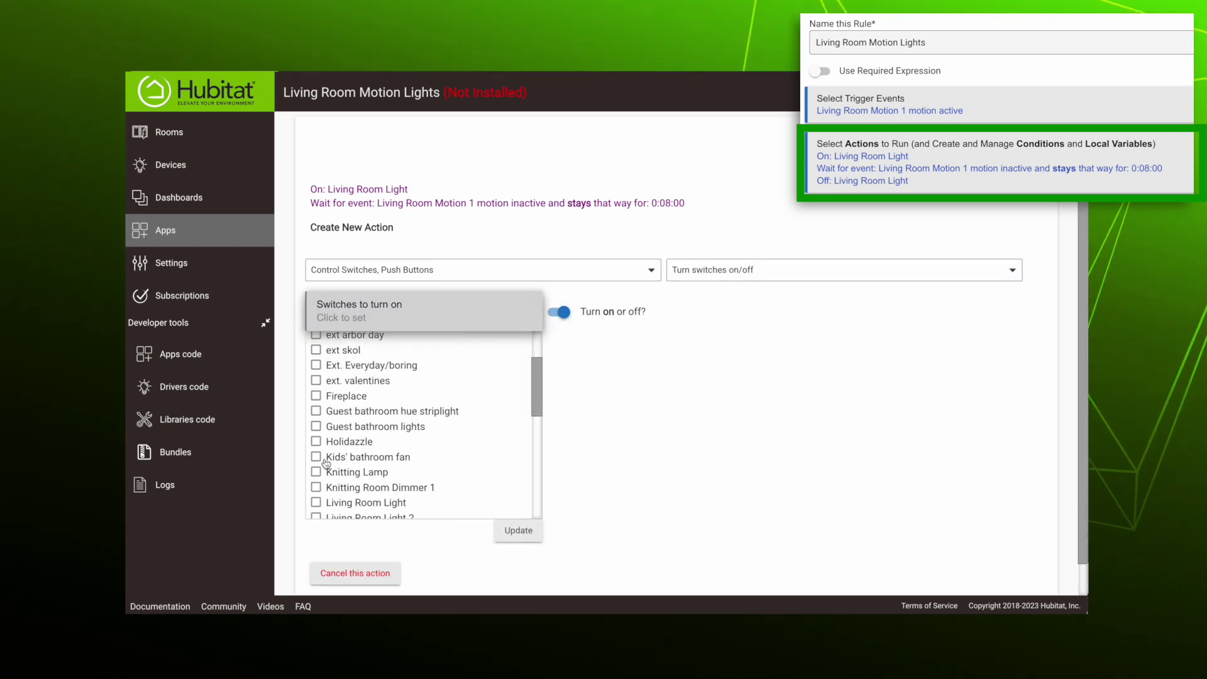
{"action": "scroll", "coordinate": [325, 463], "scroll_direction": "down", "scroll_amount": 1}
{"action": "left_click", "coordinate": [316, 493]}
{"action": "left_click", "coordinate": [625, 488]}
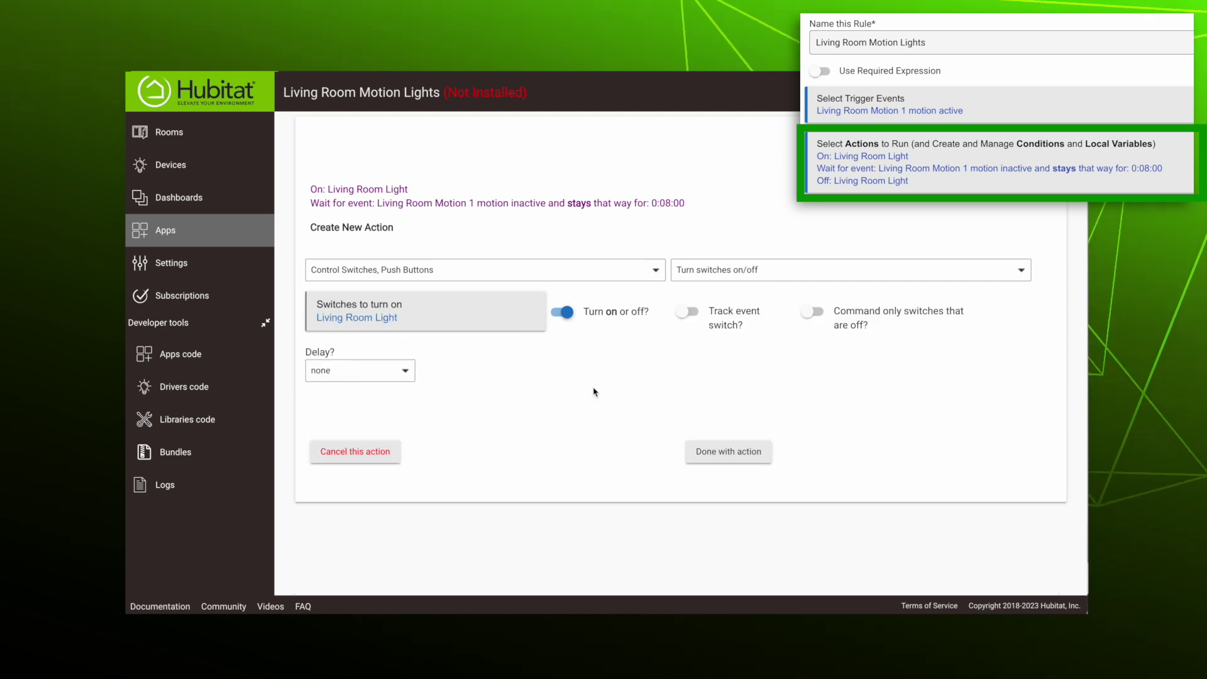
{"action": "left_click", "coordinate": [566, 313]}
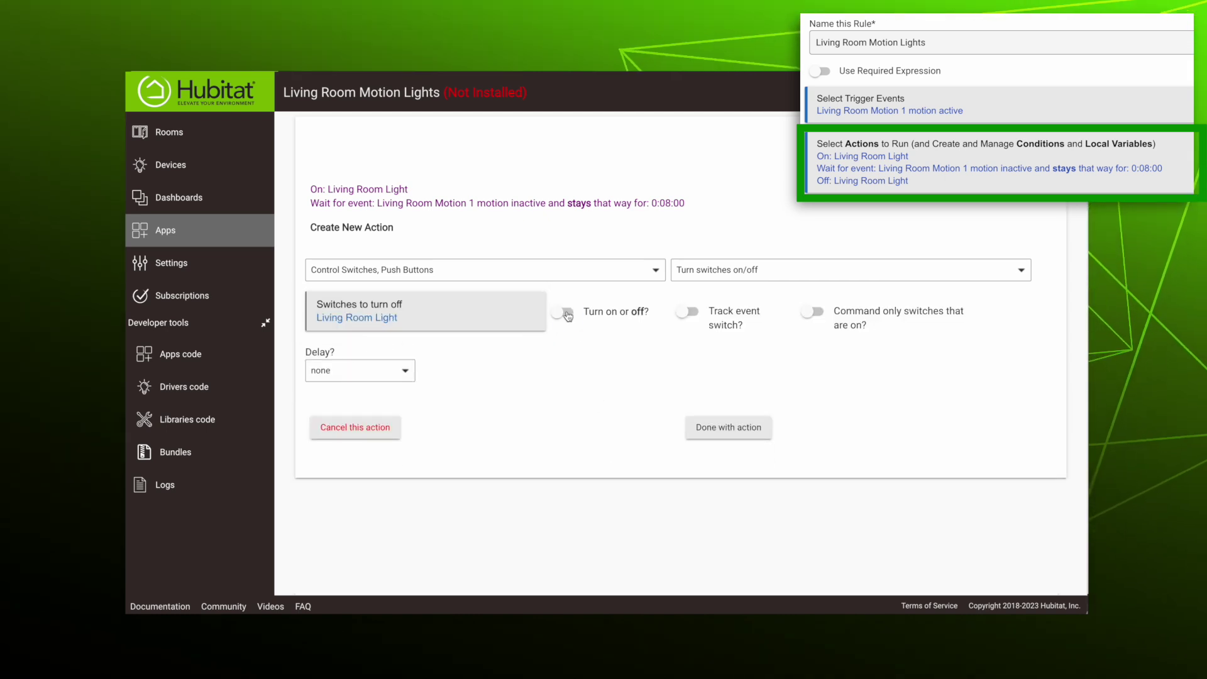
{"action": "left_click", "coordinate": [727, 427]}
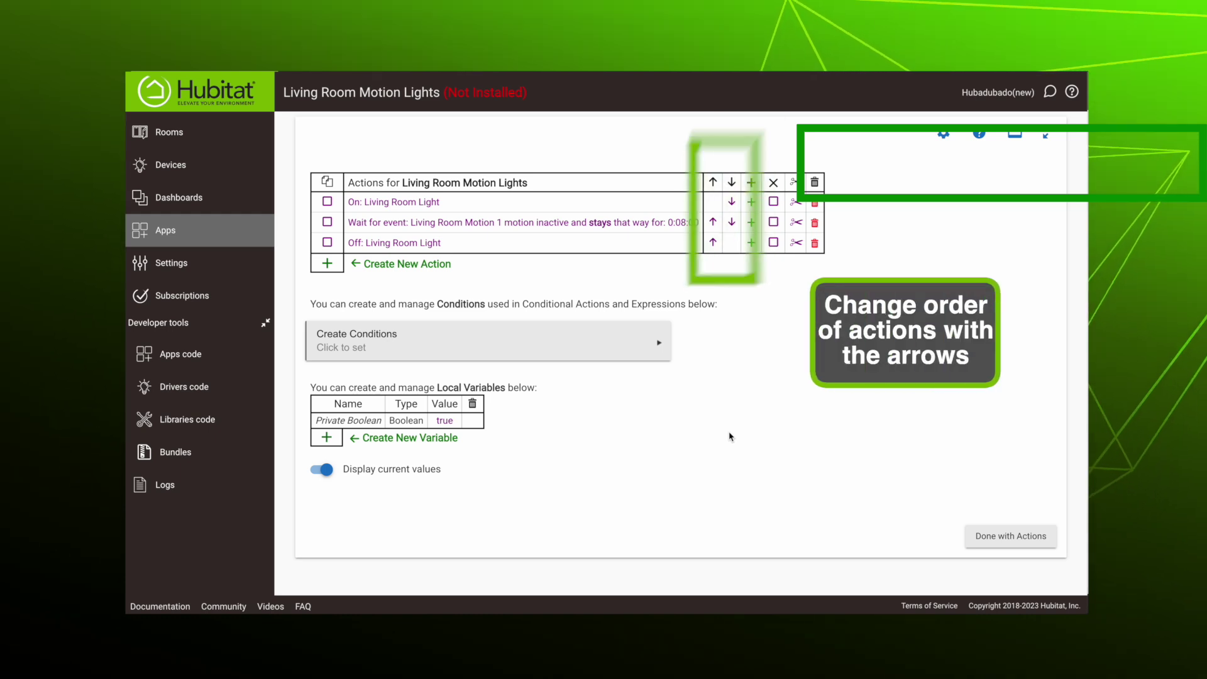
Step: Insert a Turn switches on action for Disco Lights before the wait, then disable it
{"action": "left_click", "coordinate": [714, 222]}
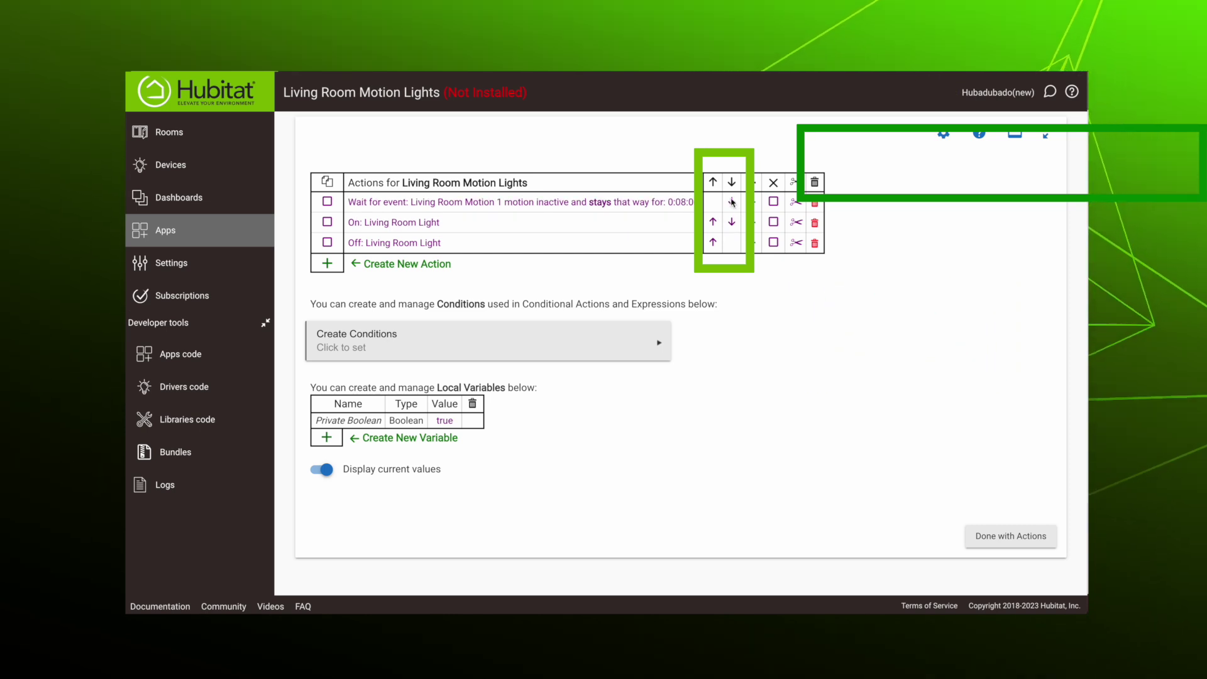
{"action": "left_click", "coordinate": [732, 202]}
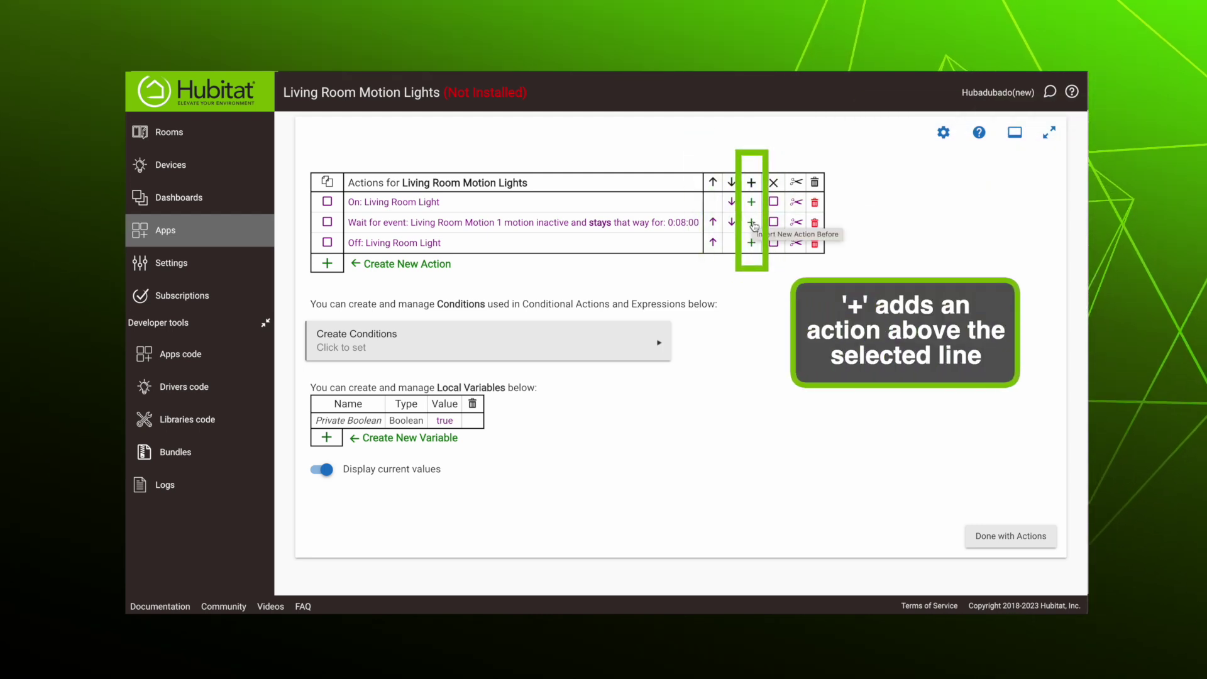
{"action": "left_click", "coordinate": [752, 223]}
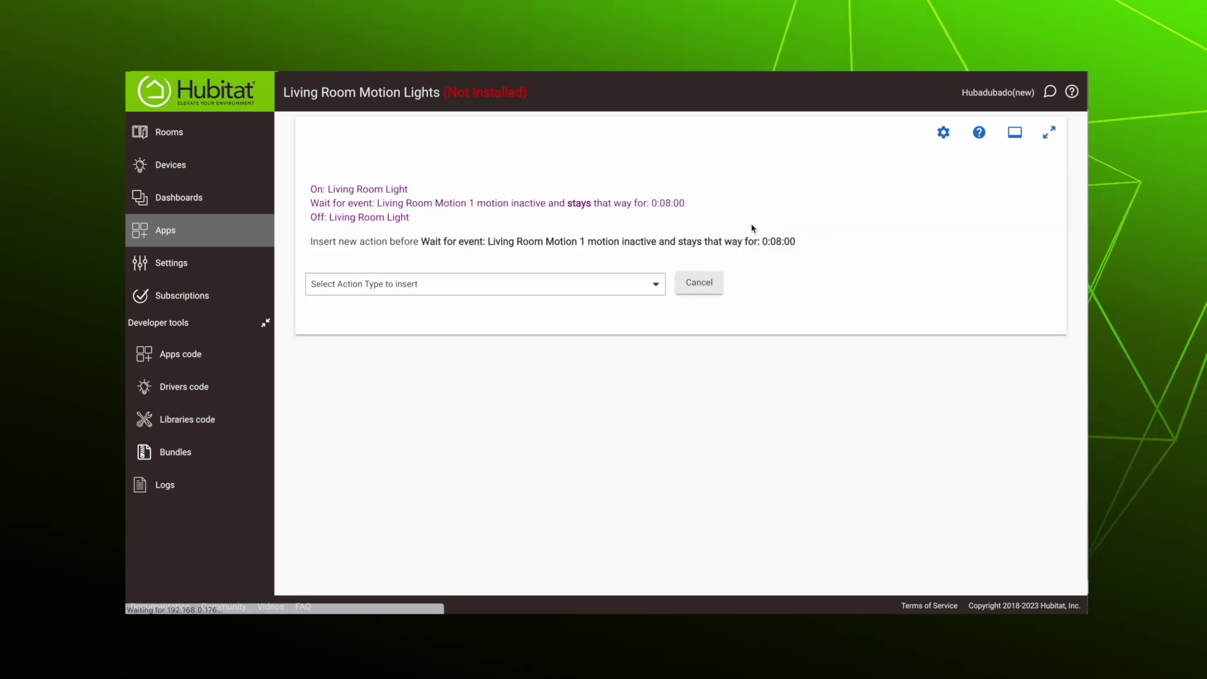
{"action": "left_click", "coordinate": [419, 286]}
{"action": "left_click", "coordinate": [445, 346]}
{"action": "left_click", "coordinate": [705, 287]}
{"action": "left_click", "coordinate": [705, 326]}
{"action": "left_click", "coordinate": [425, 325]}
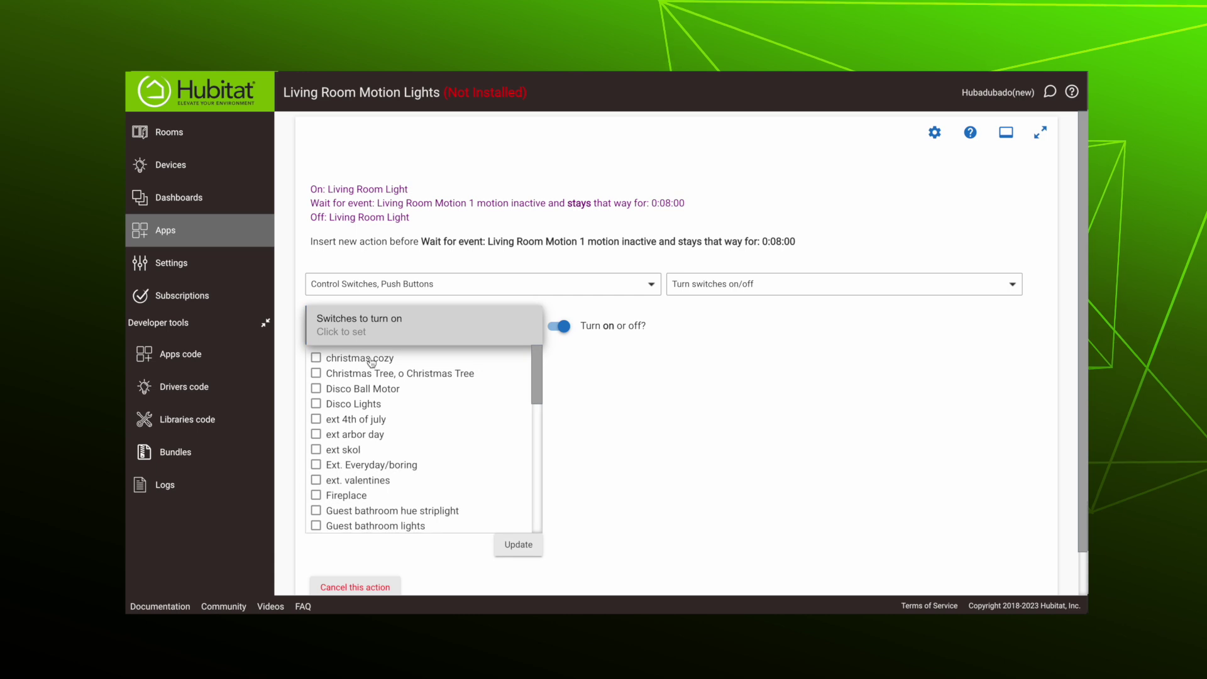
{"action": "left_click", "coordinate": [603, 412]}
{"action": "left_click", "coordinate": [728, 466]}
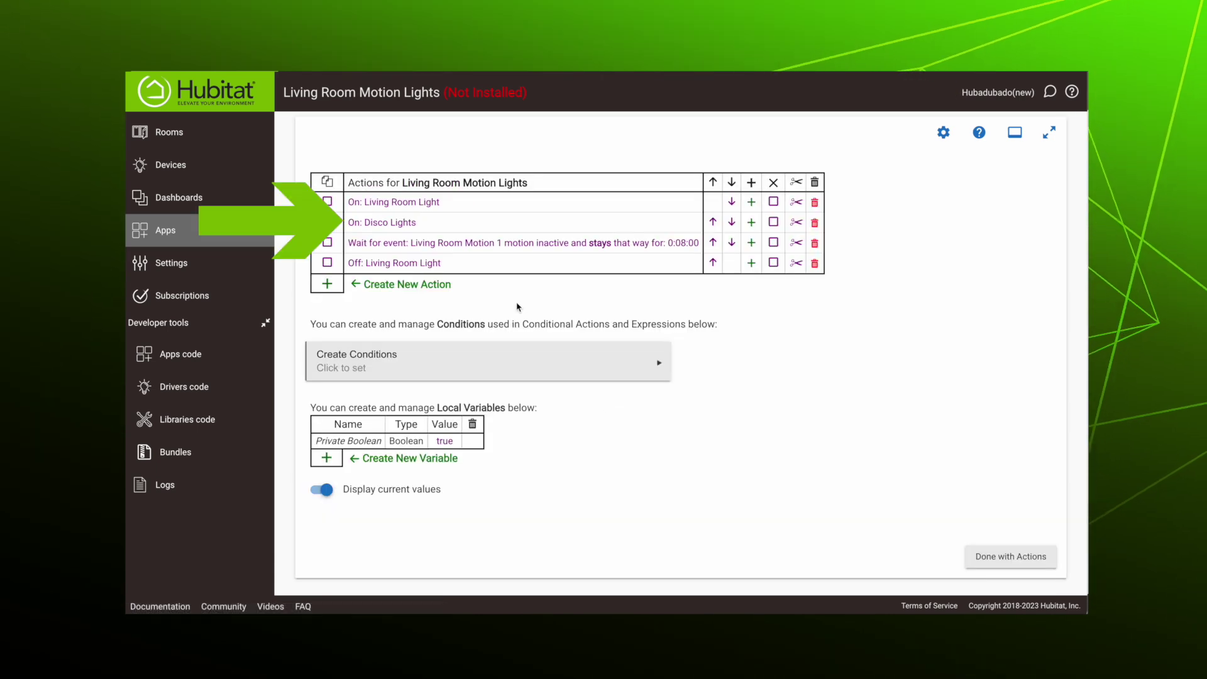
{"action": "left_click", "coordinate": [774, 222]}
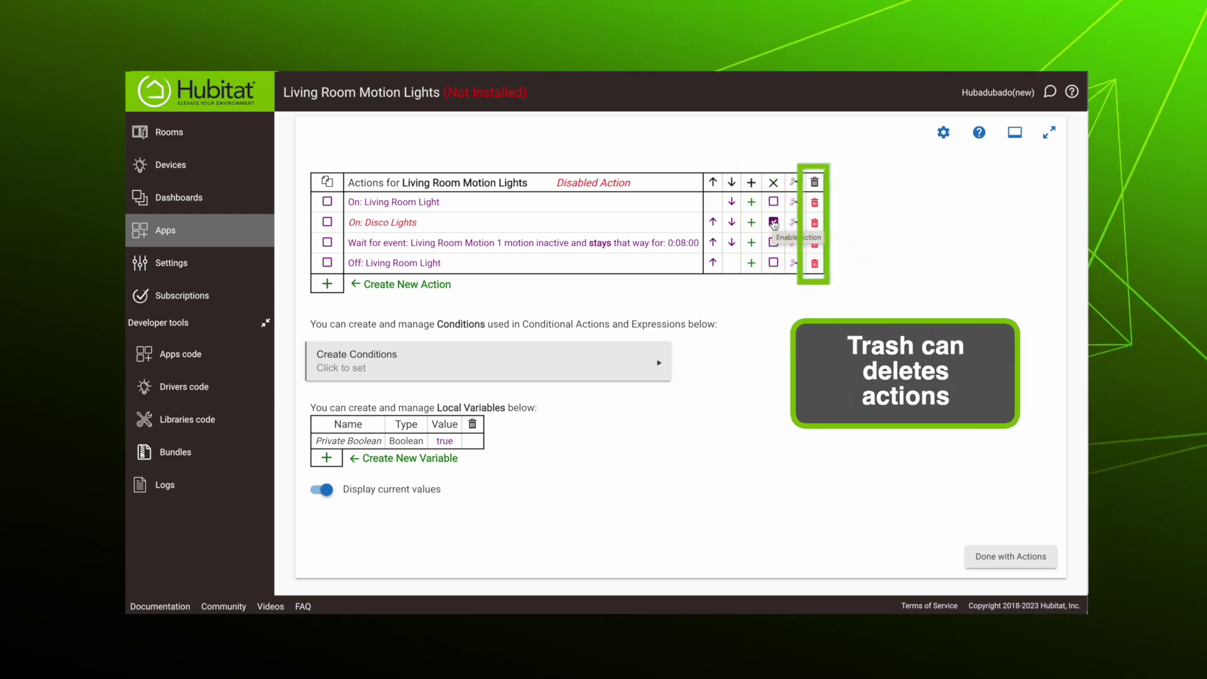
Step: Delete the Disco Lights action, move the wait to the top, and copy all three actions
{"action": "left_click", "coordinate": [815, 223]}
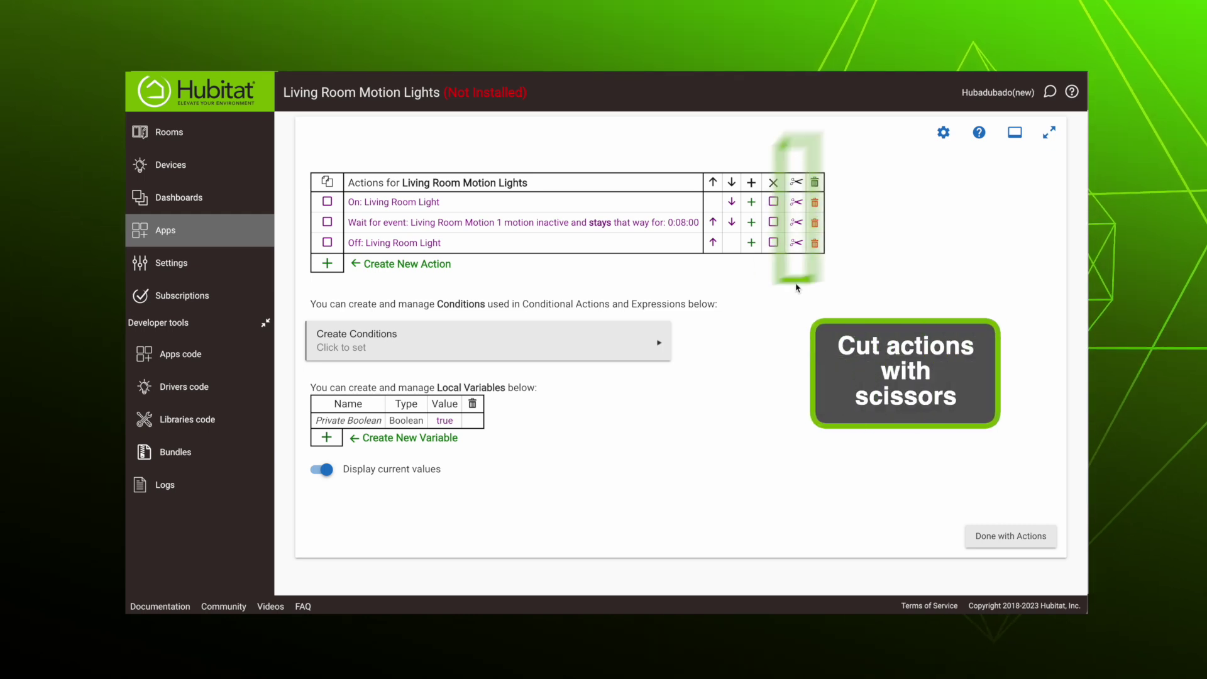
{"action": "left_click", "coordinate": [797, 224]}
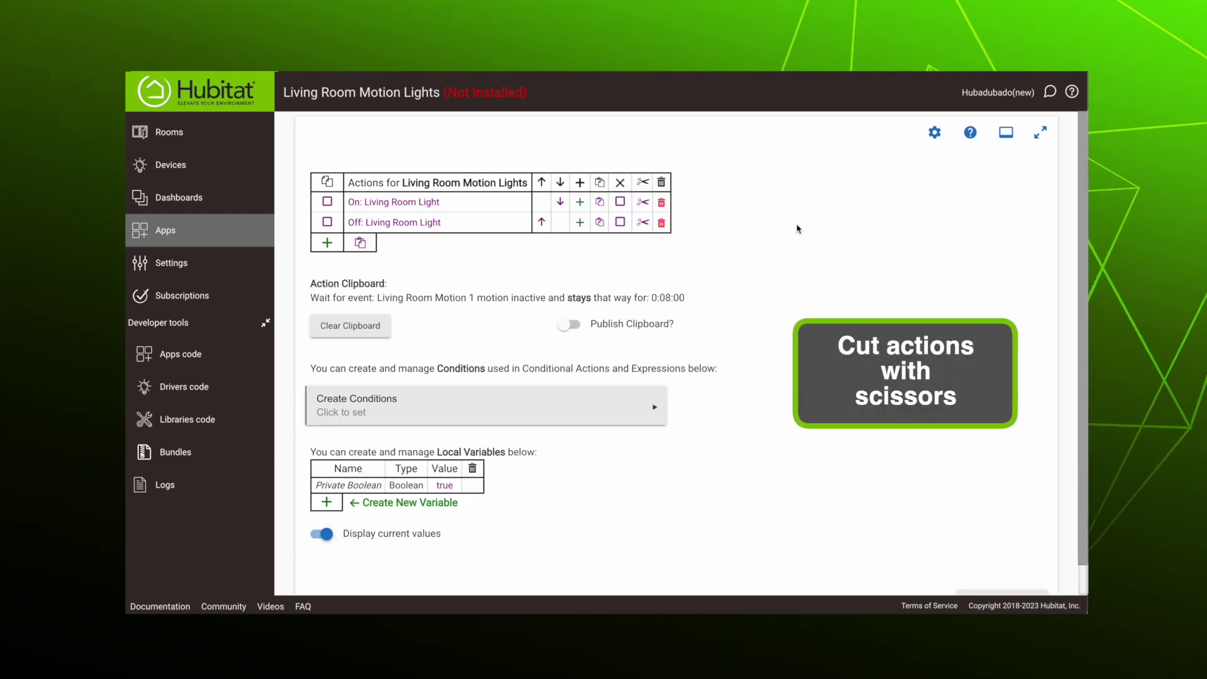
{"action": "left_click", "coordinate": [600, 202]}
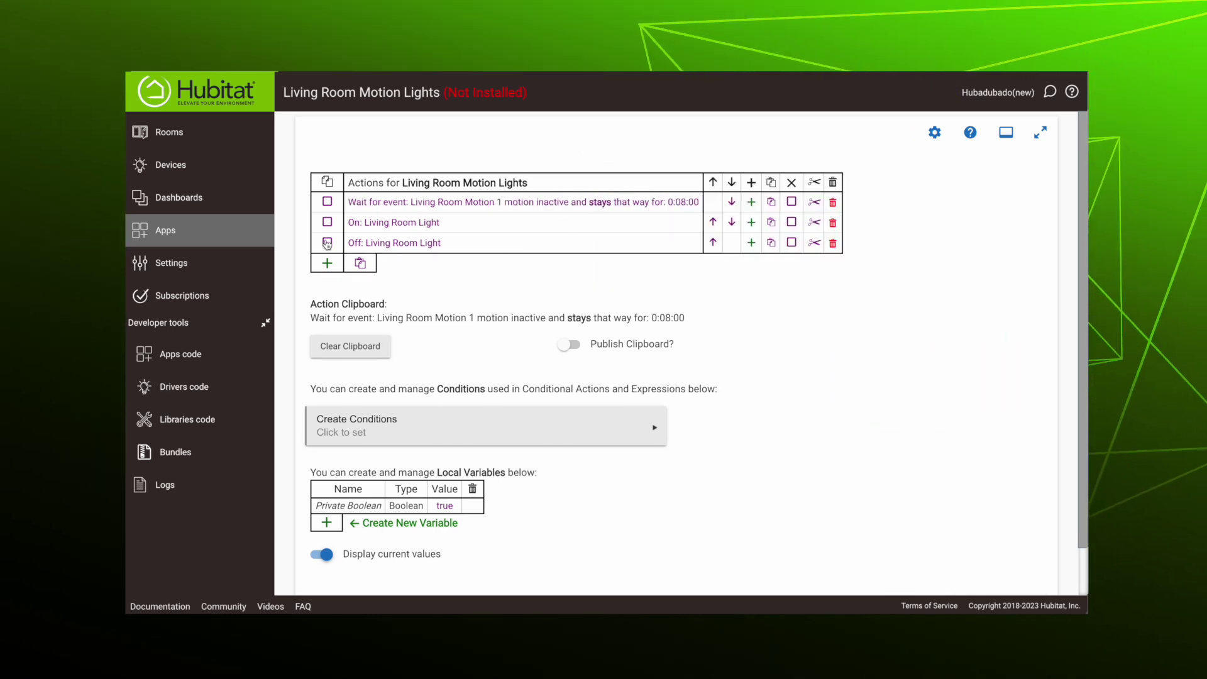
{"action": "left_click", "coordinate": [327, 202]}
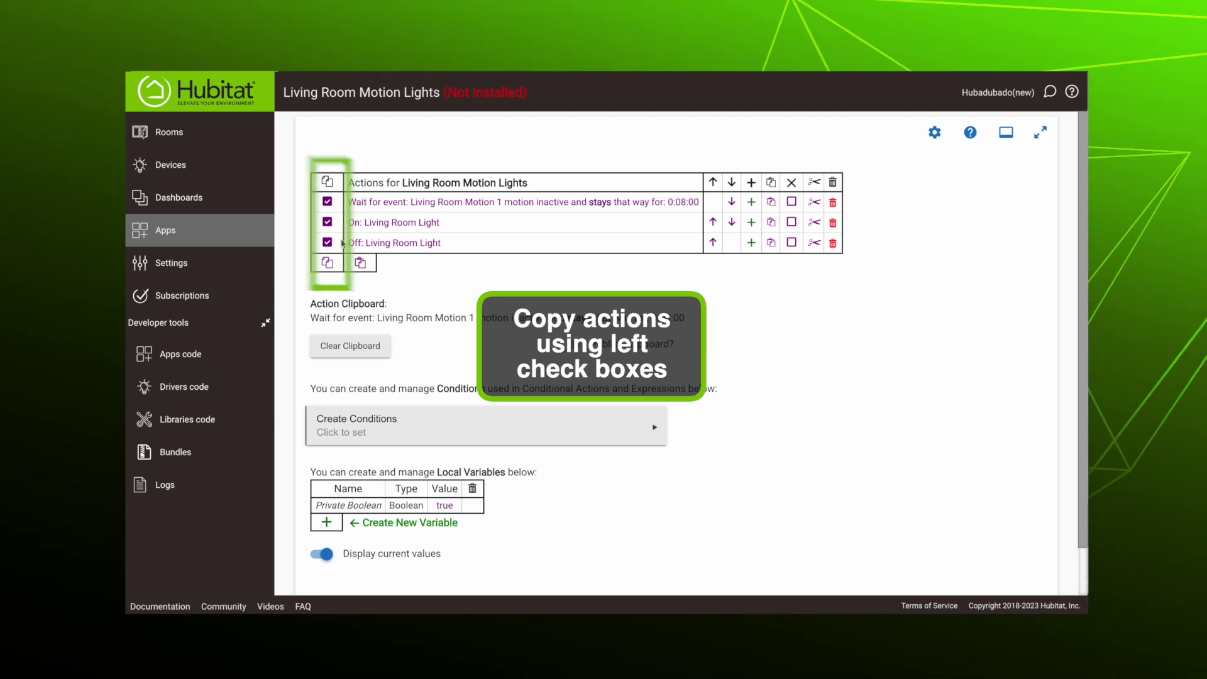
{"action": "left_click", "coordinate": [328, 263]}
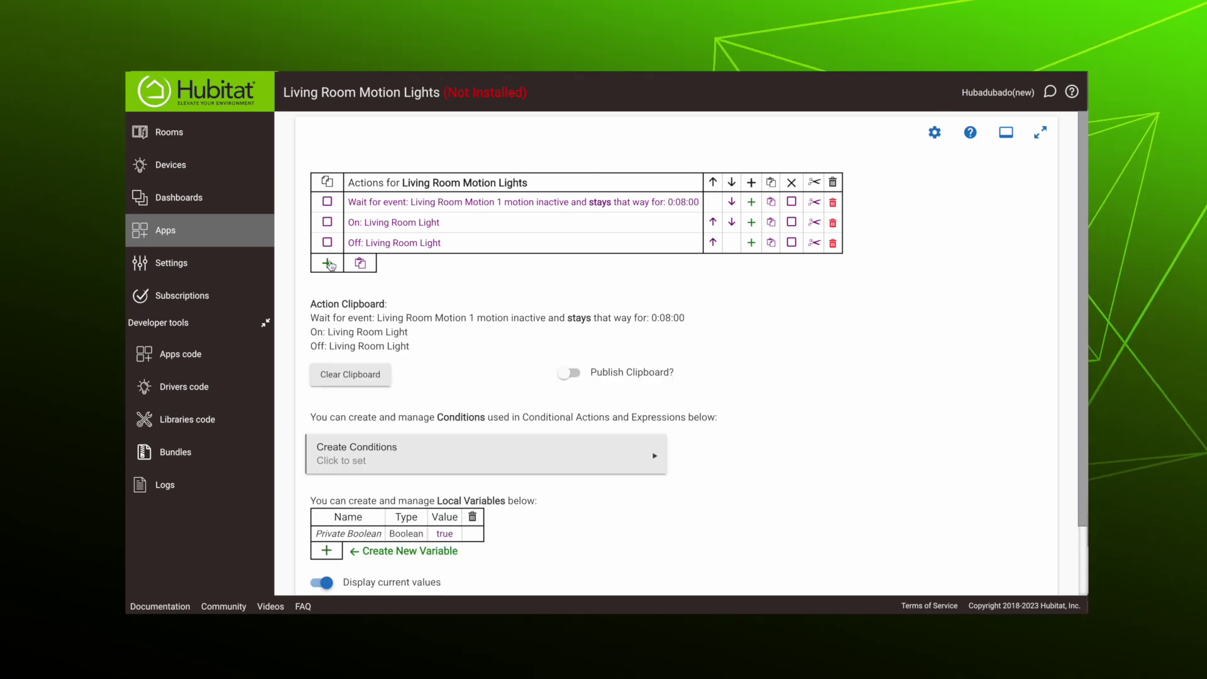
Step: Paste the copied actions and delete extra rows, leaving On, wait 0:08:00 inactive, Off
{"action": "left_click", "coordinate": [360, 264]}
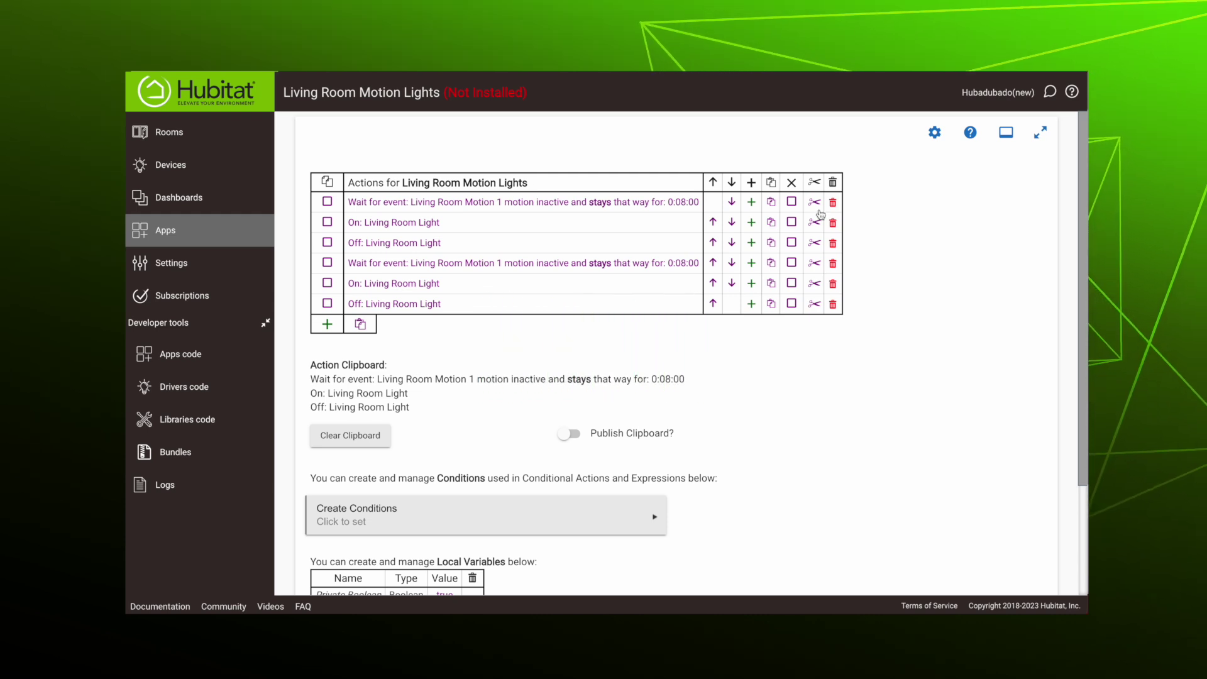
{"action": "left_click", "coordinate": [833, 203]}
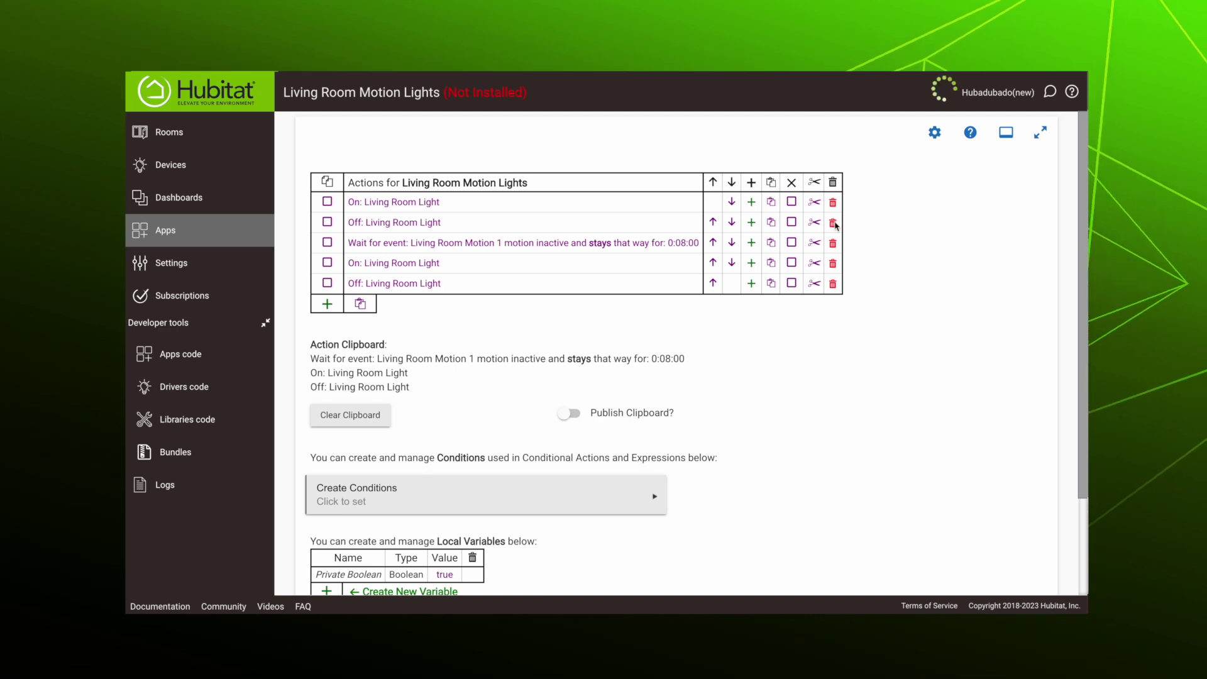
{"action": "left_click", "coordinate": [832, 222]}
{"action": "left_click", "coordinate": [832, 244]}
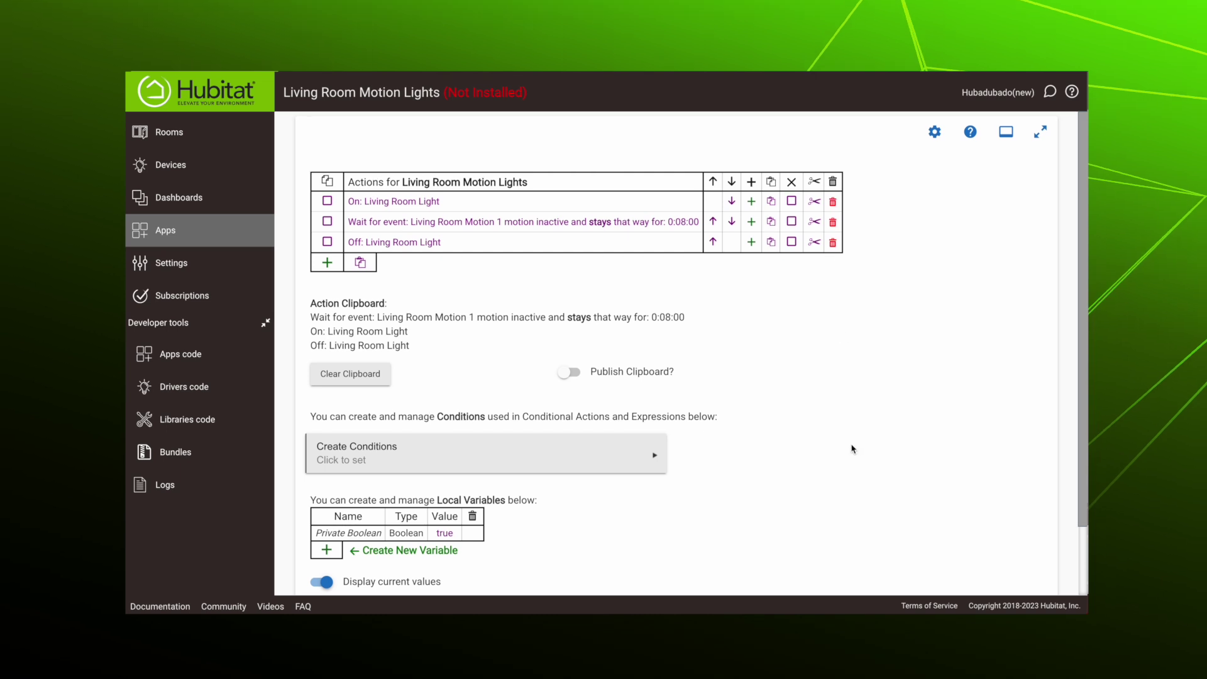
{"action": "scroll", "coordinate": [943, 440], "scroll_direction": "down", "scroll_amount": 2}
{"action": "left_click", "coordinate": [1000, 568]}
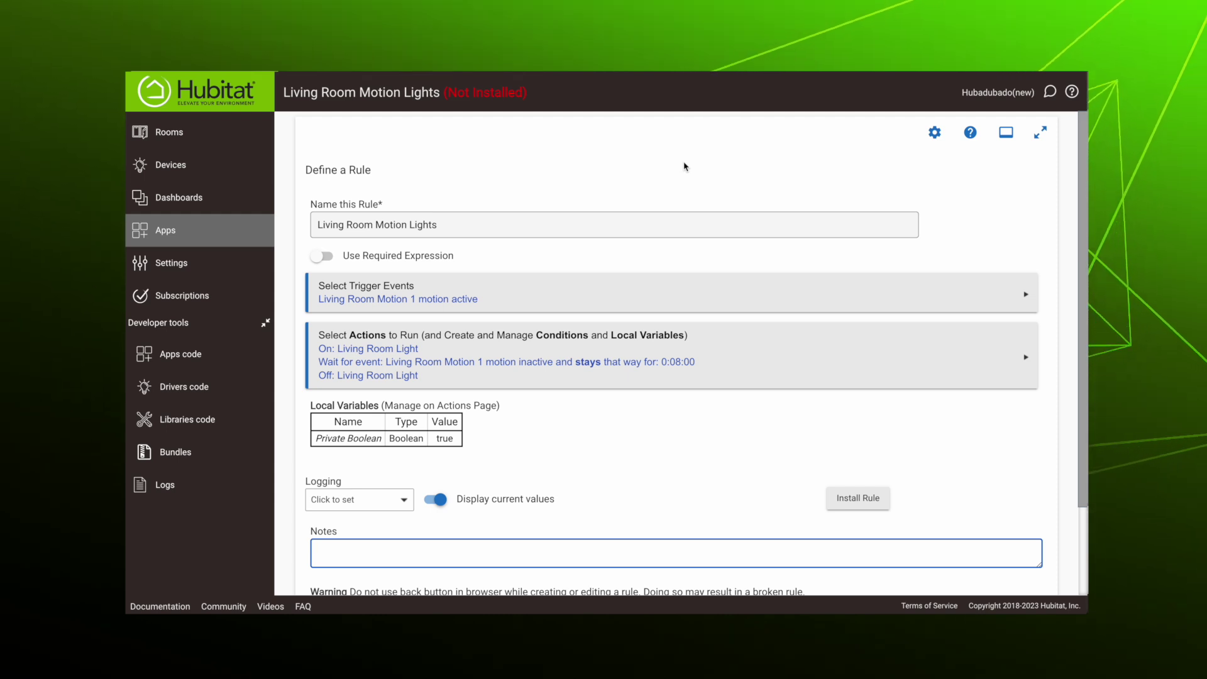
Step: Install the Living Room Motion Lights rule from its Define a Rule page
{"action": "left_click", "coordinate": [841, 498]}
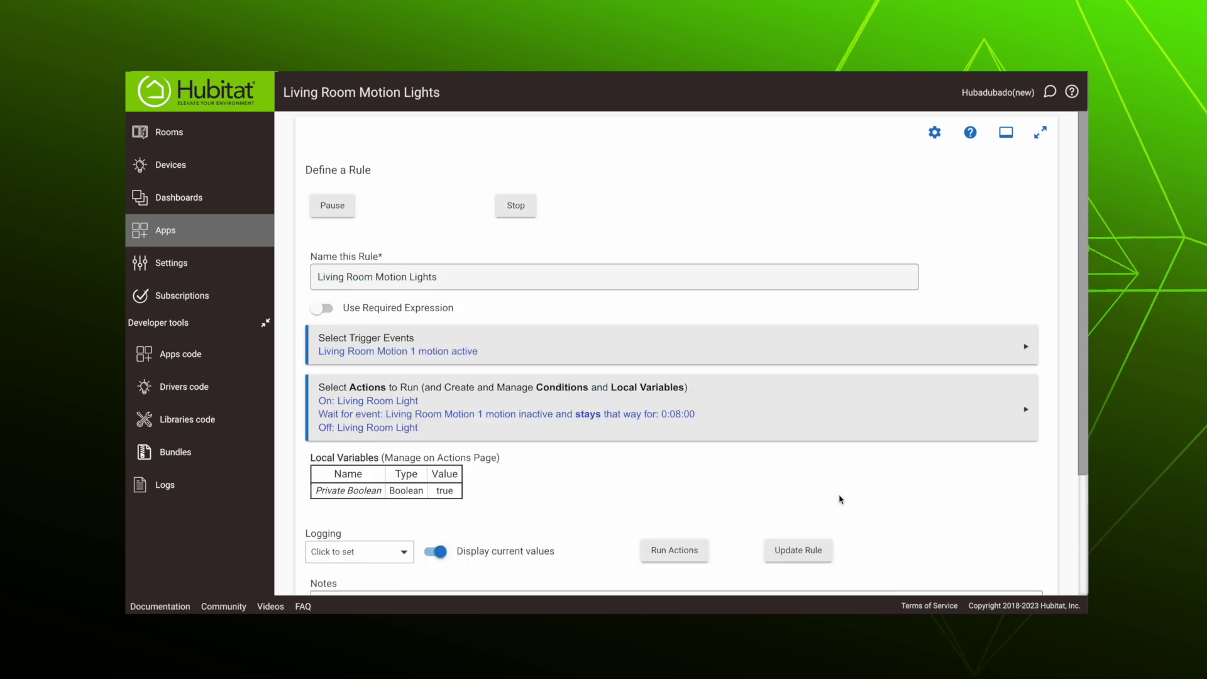